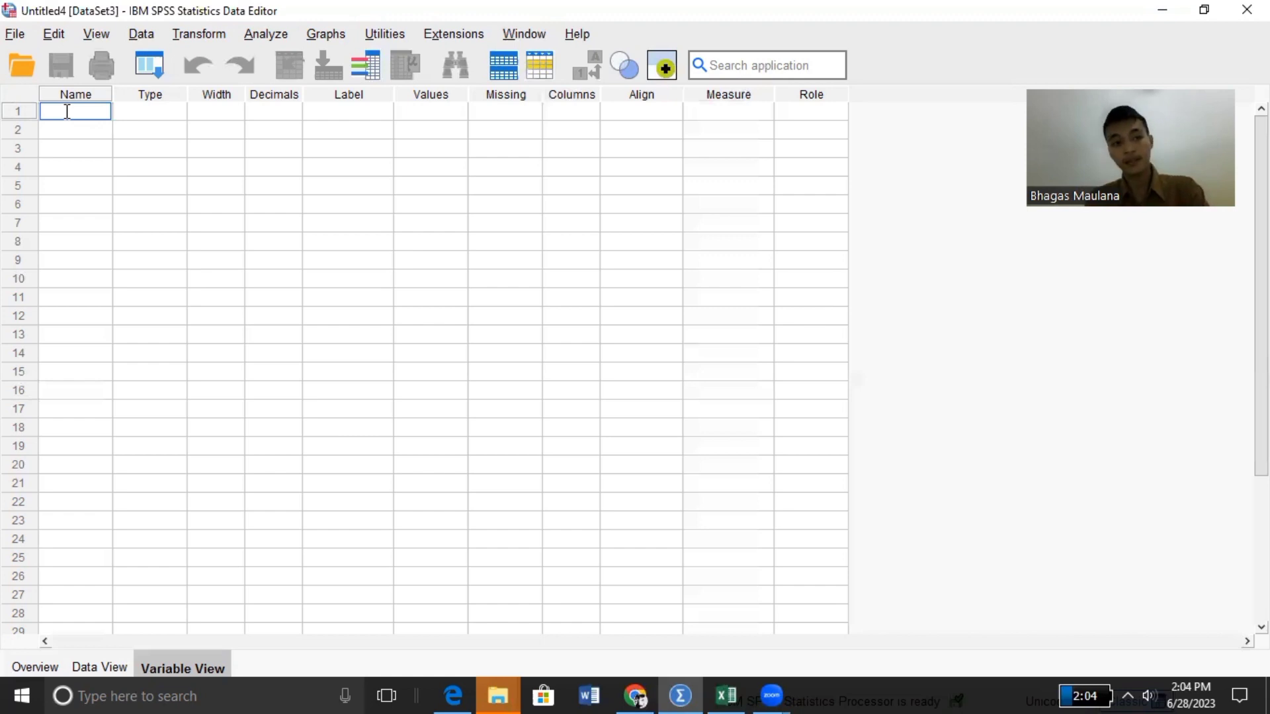
- Define four variables named X1, X2, X3 and X4 in the first four rows of the variable list
type("X1")
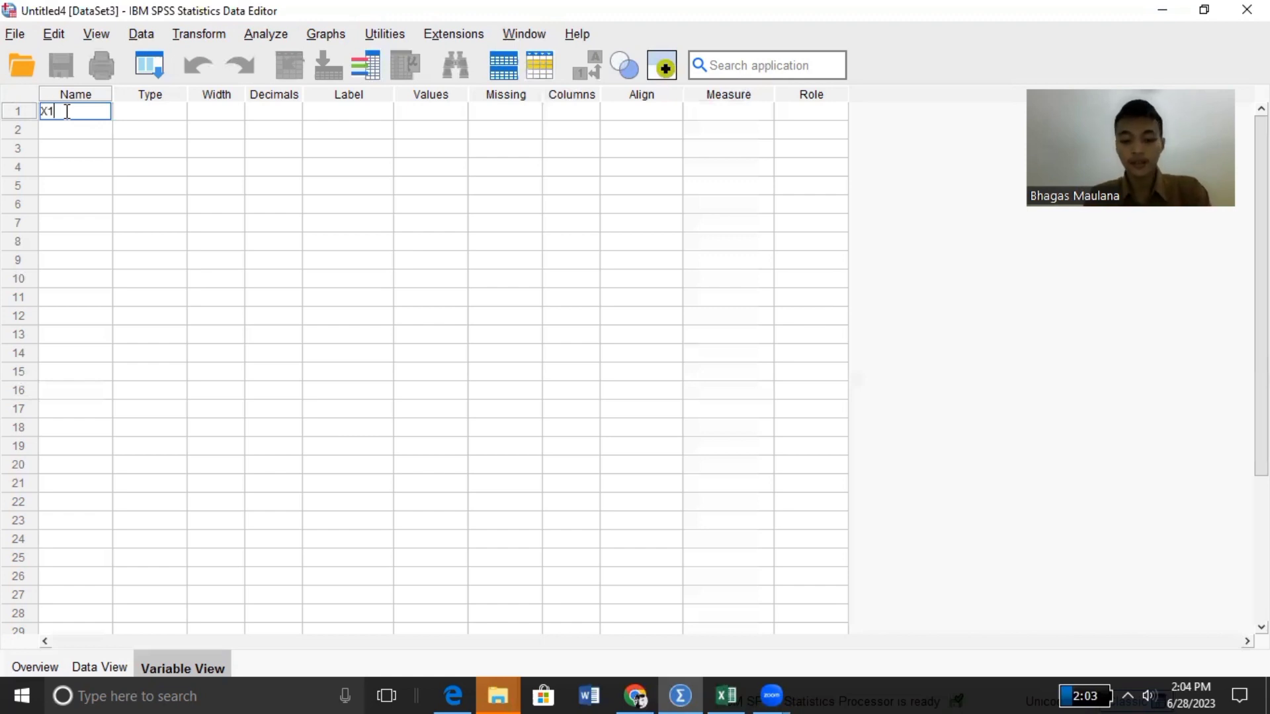
key("Return")
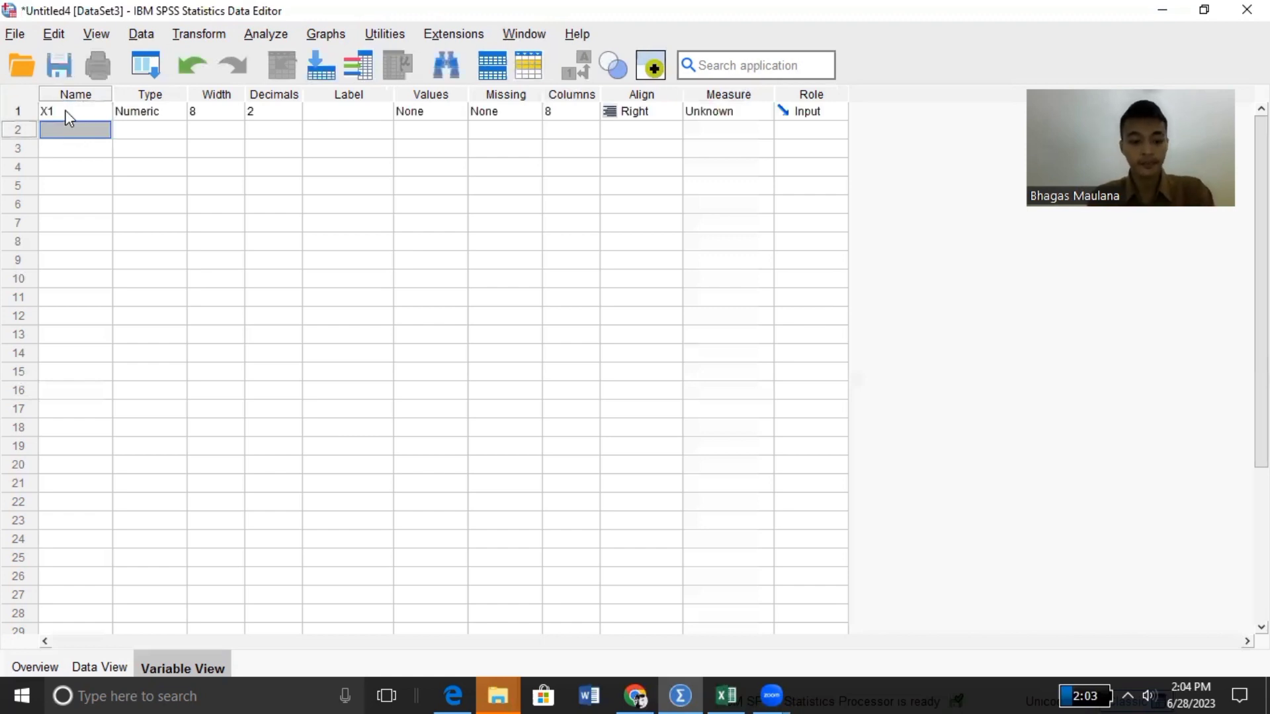
type("X2")
key("Return")
type("X3")
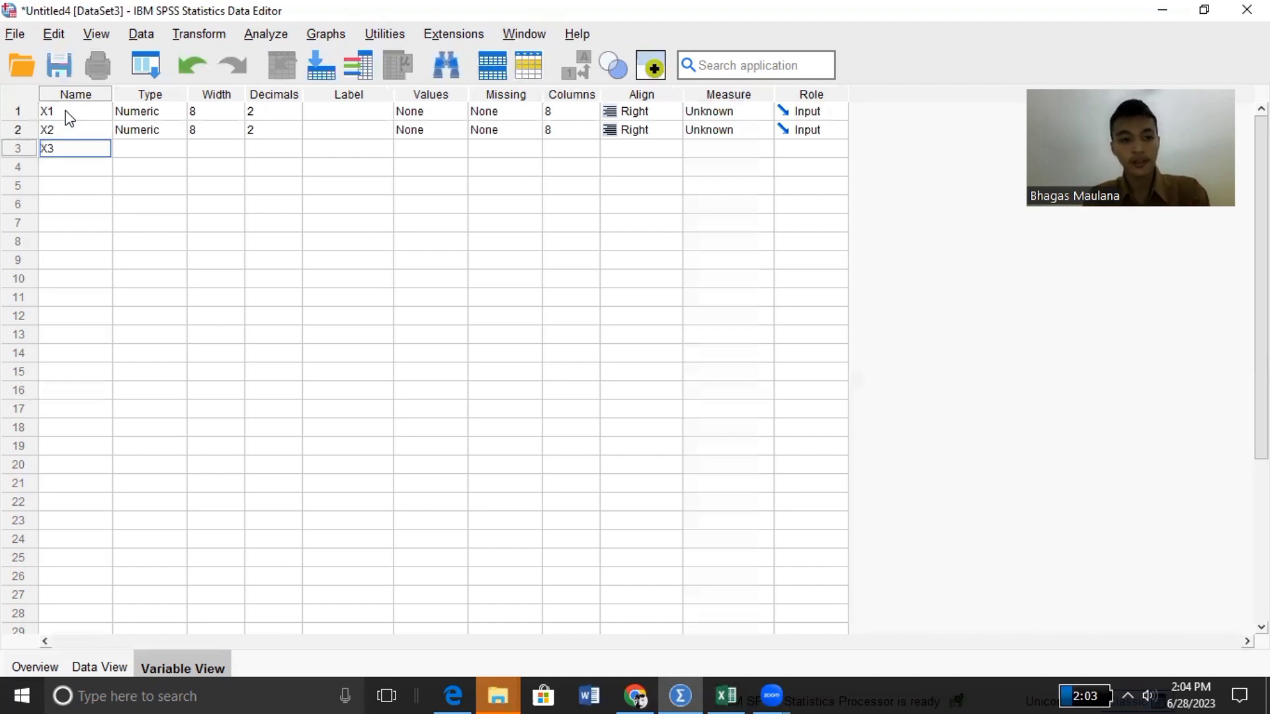
key("Return")
type("X4")
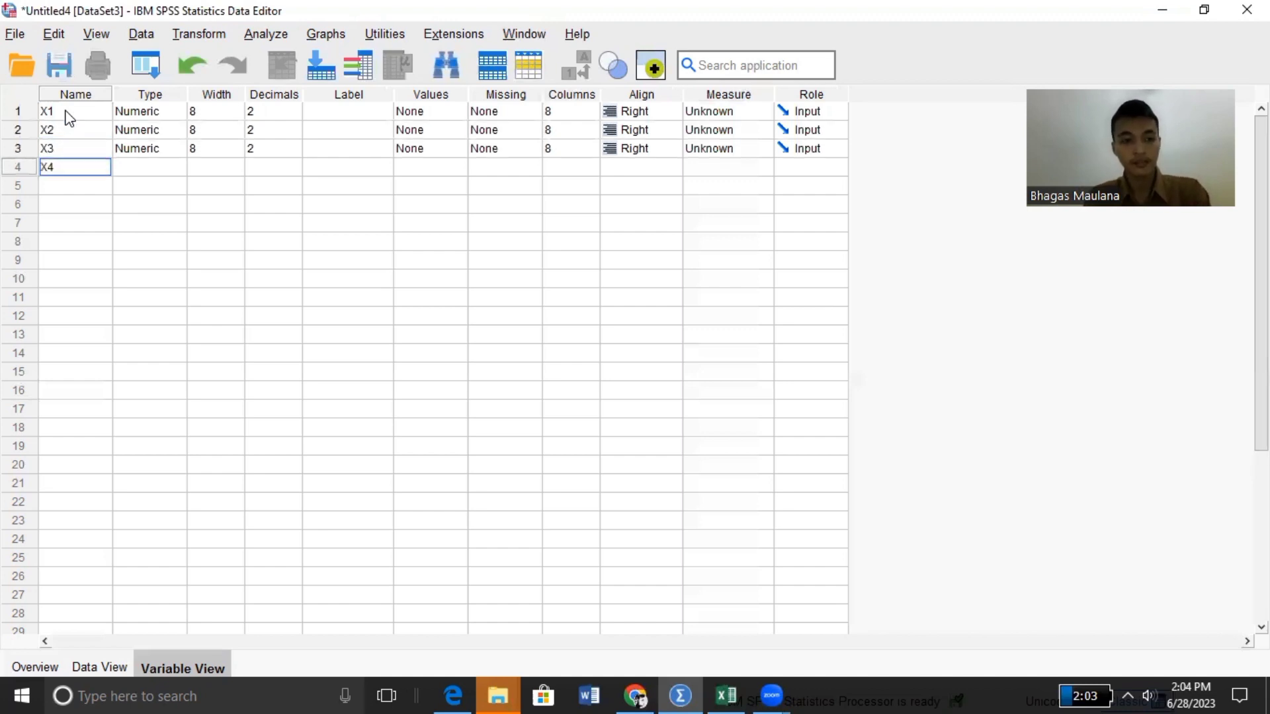
key("Return")
type("X5")
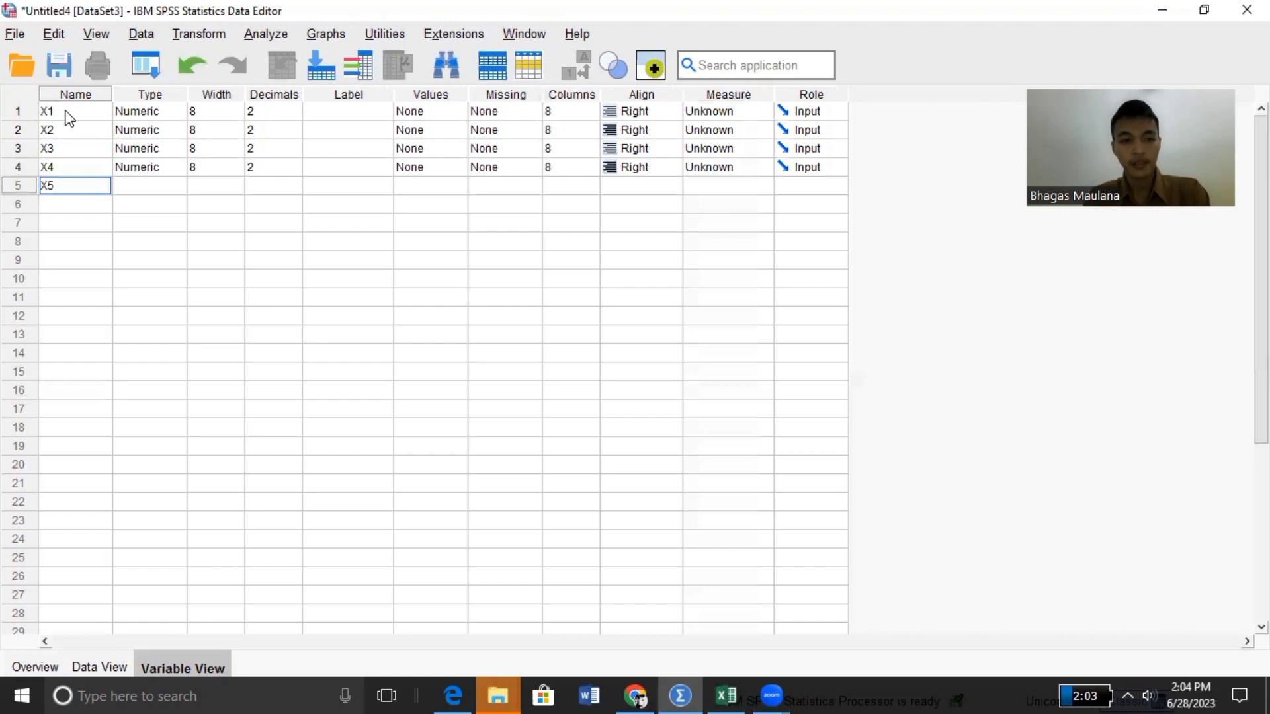
key("Return")
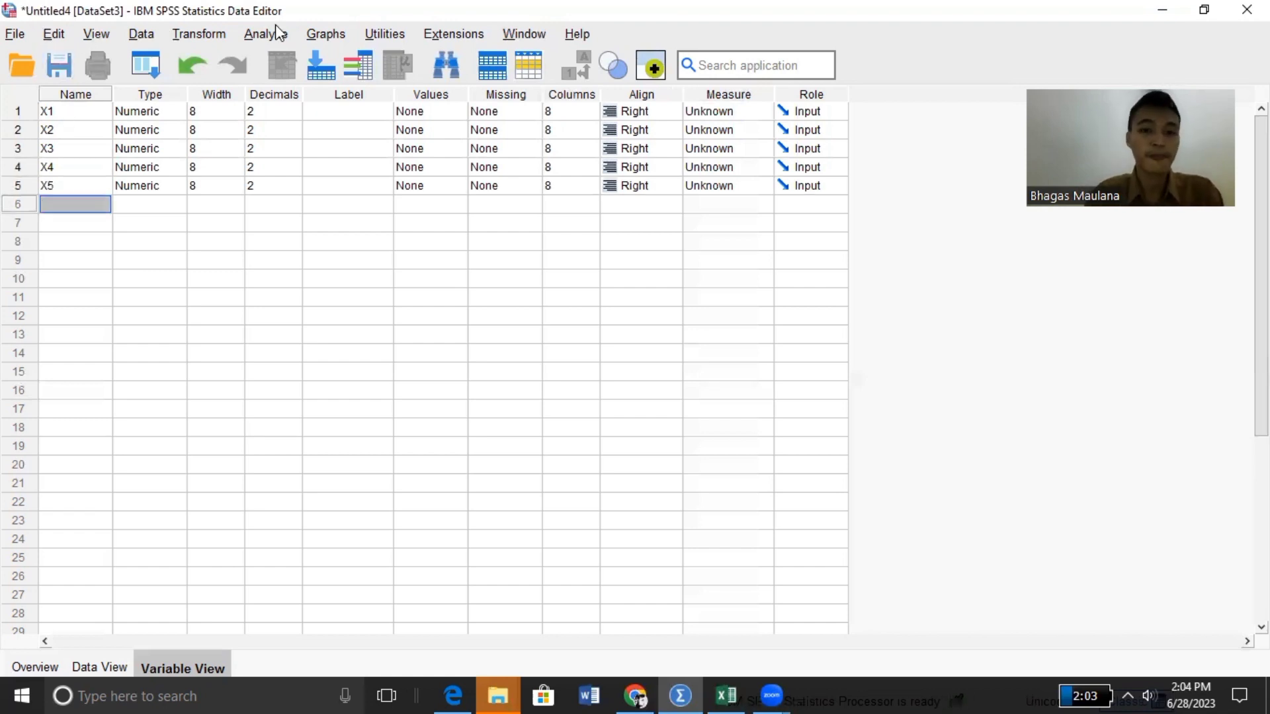
left_click(192, 65)
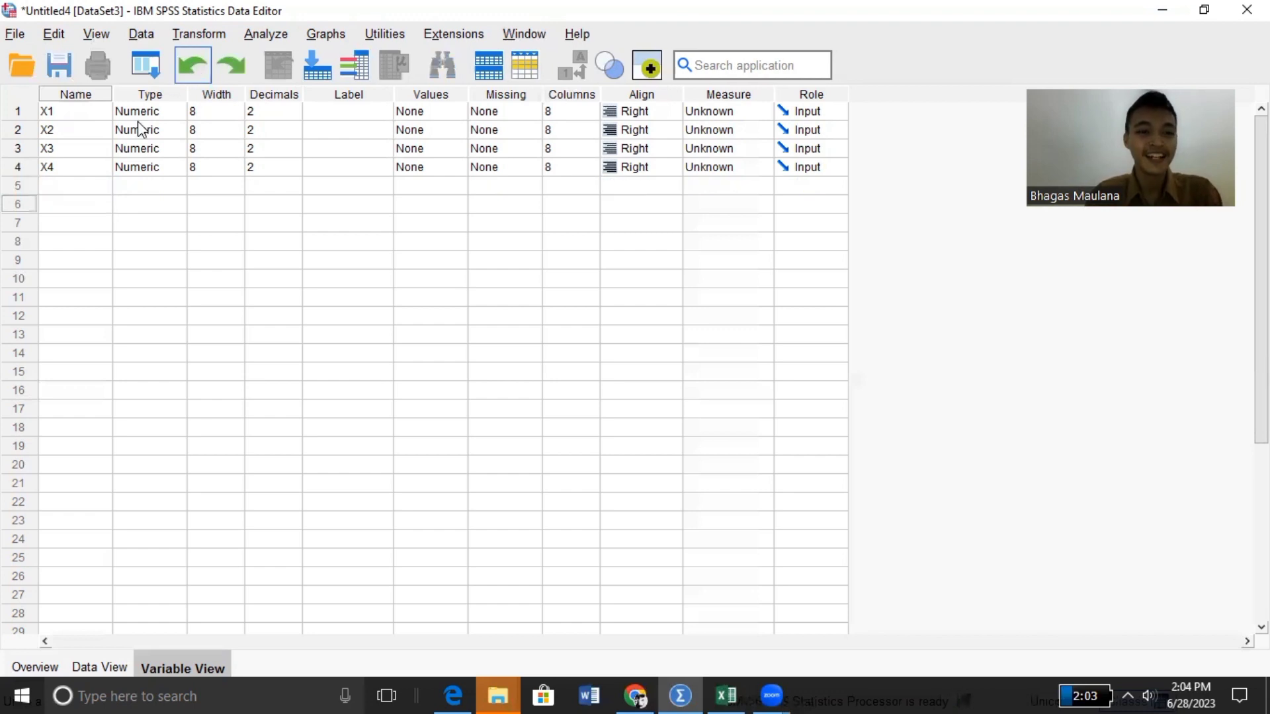
- Define a variable named TOTAL_X in row 5, directly below X4
left_click(86, 192)
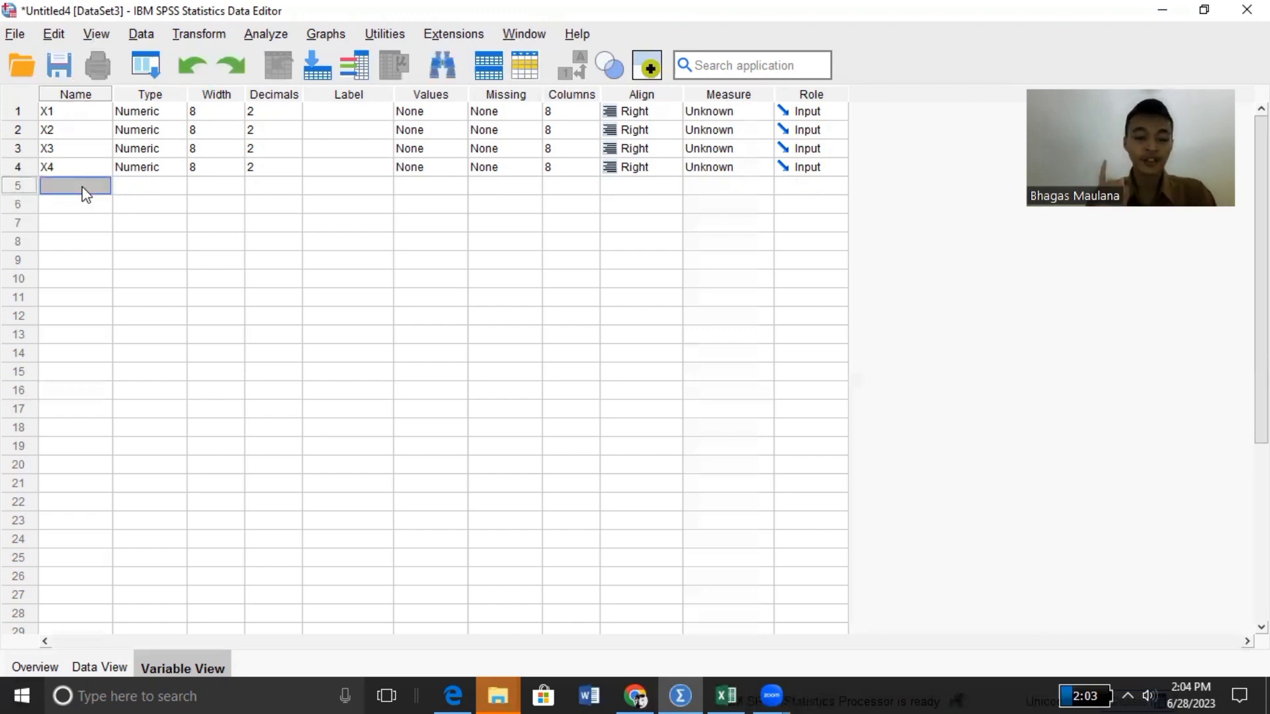
type("TOTAL_")
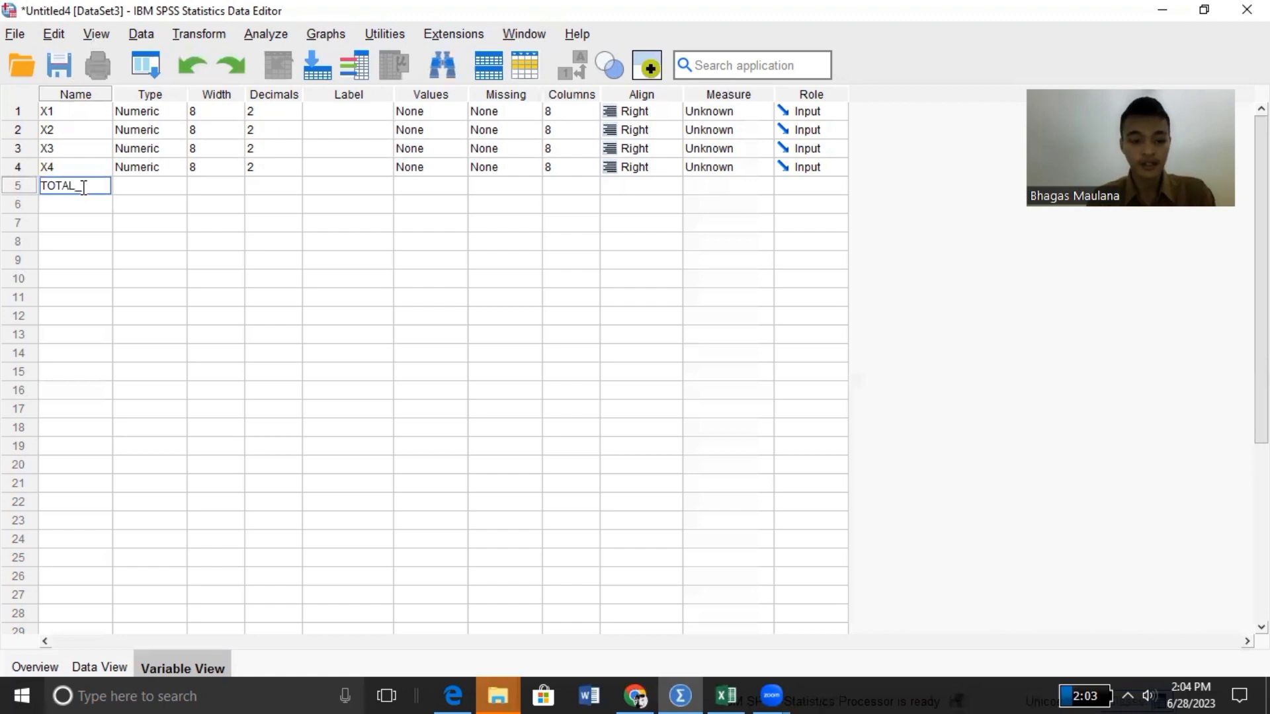
type("X")
key("Return")
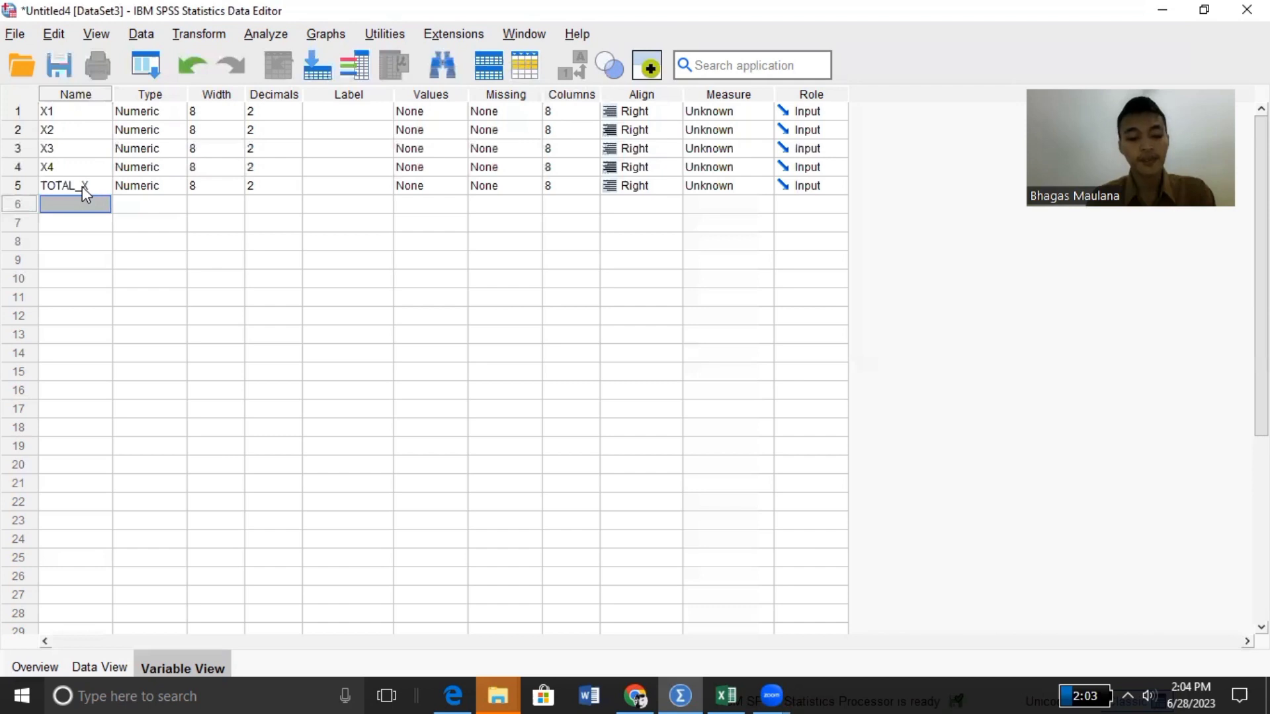
- Define six variables named Y1, Y2, Y3, Y4, Y5 and Y6 below TOTAL_X
type("Y1")
key("Return")
type("Y2")
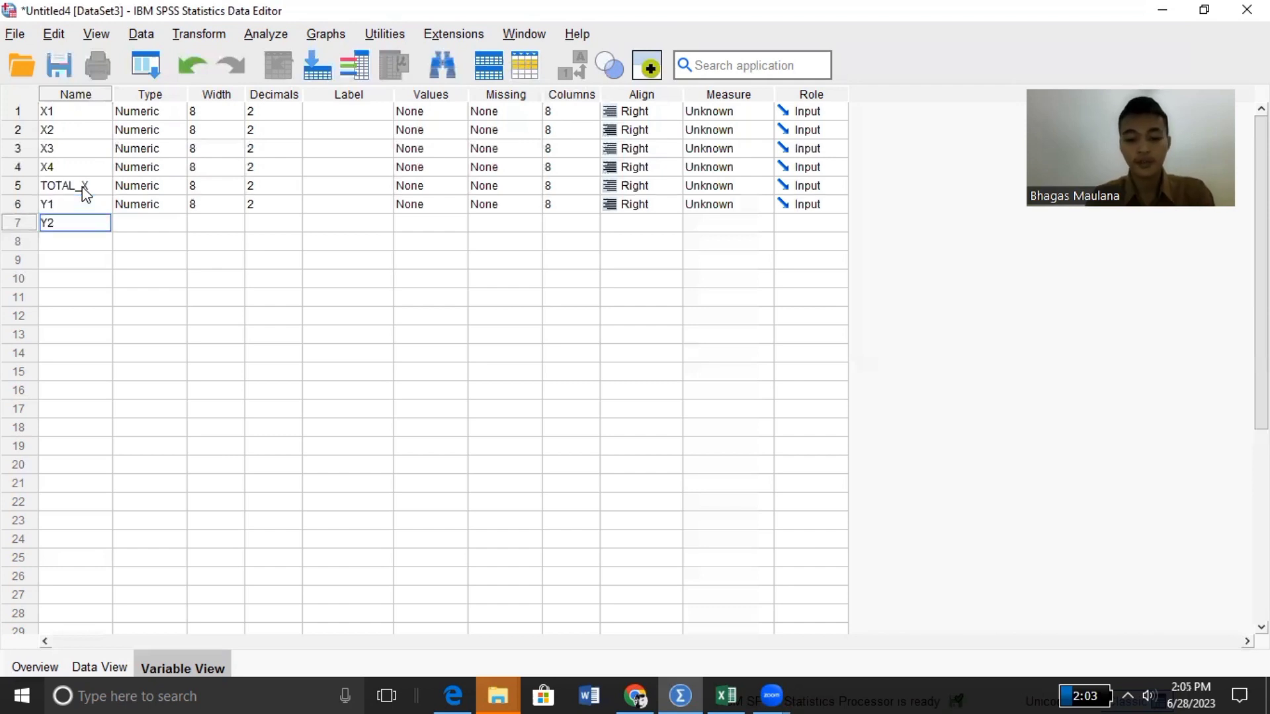
key("Return")
type("Y3")
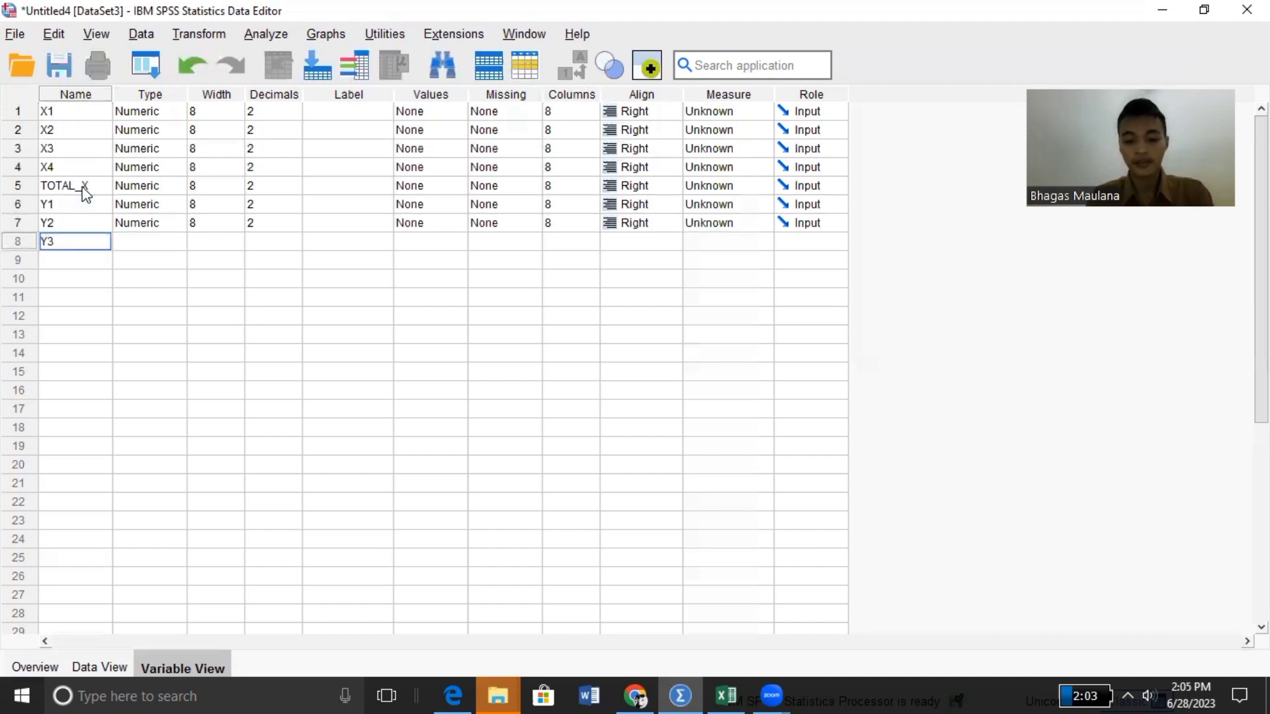
key("Return")
type("Y4")
key("Return")
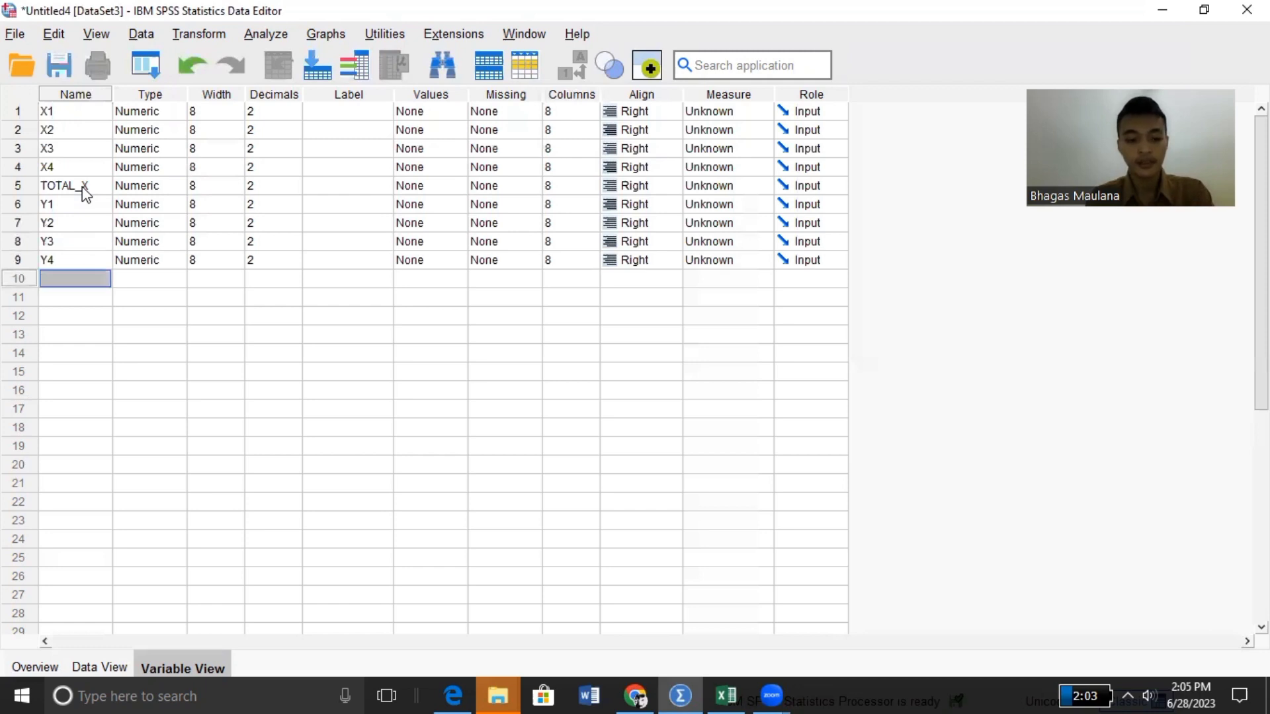
type("Y5")
key("Return")
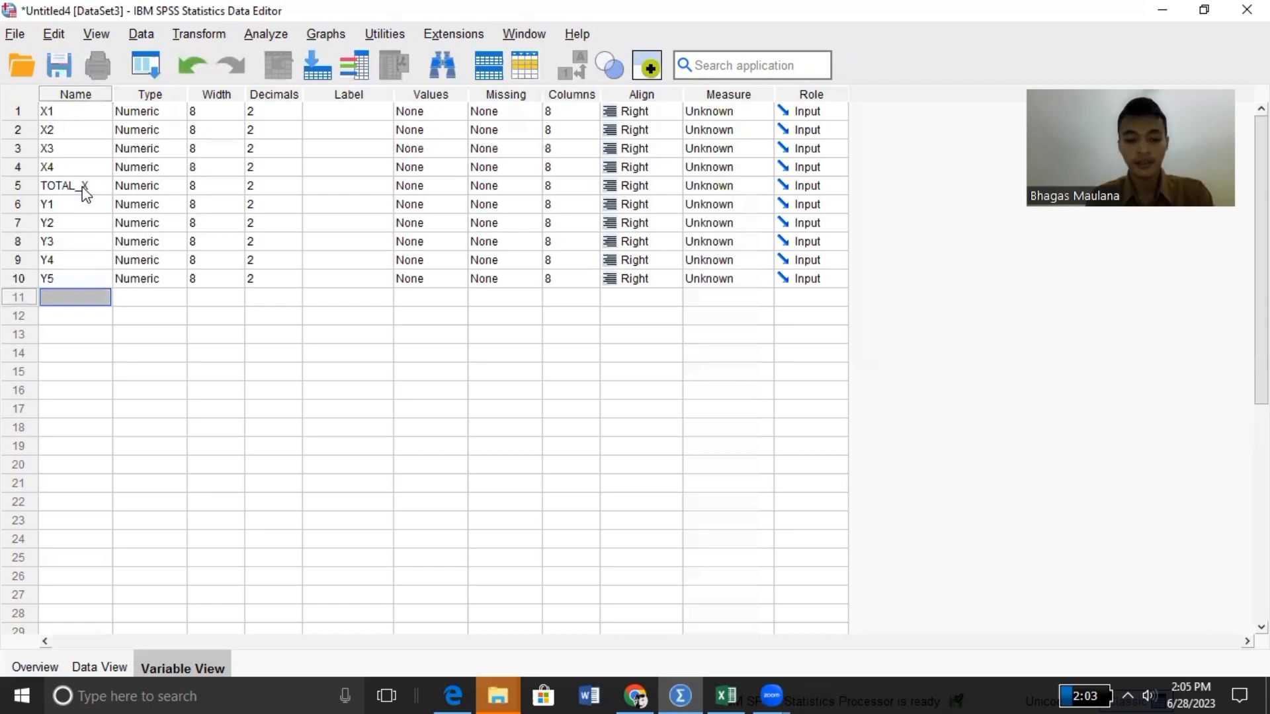
type("Y6")
key("Return")
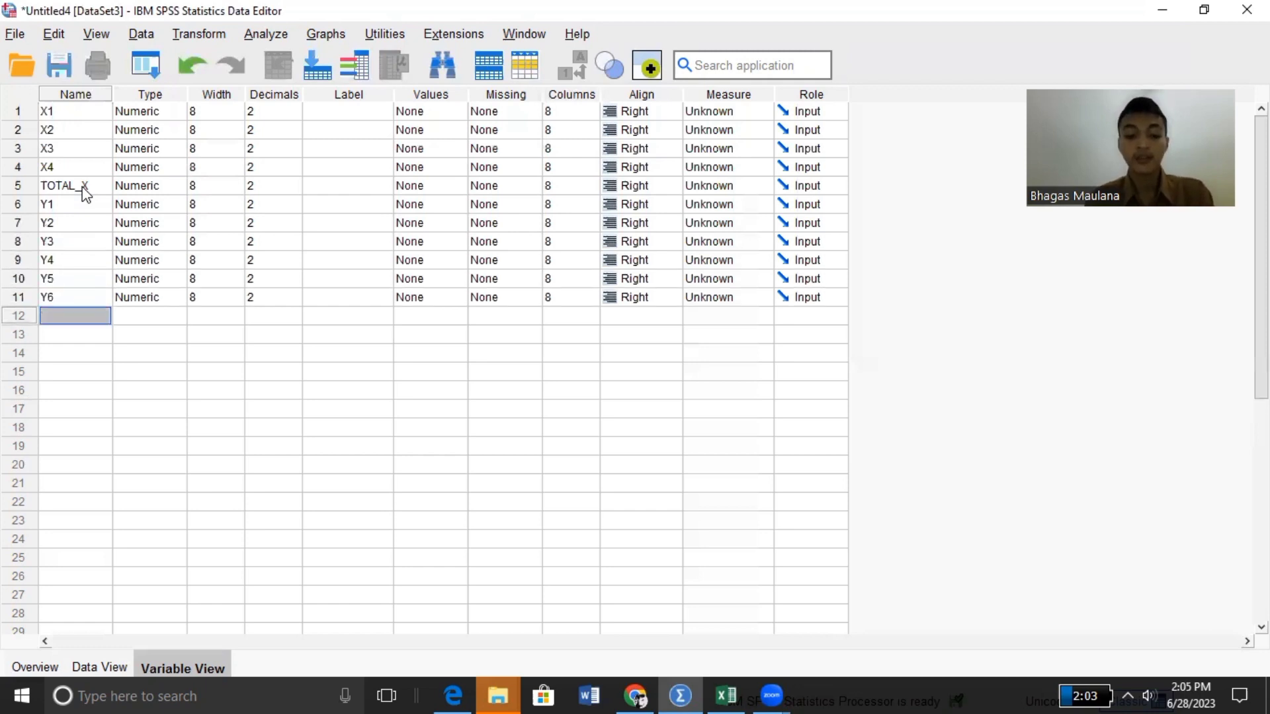
- Define a variable named TOTAL_Y in row 12, directly below Y6
type("TOTAL")
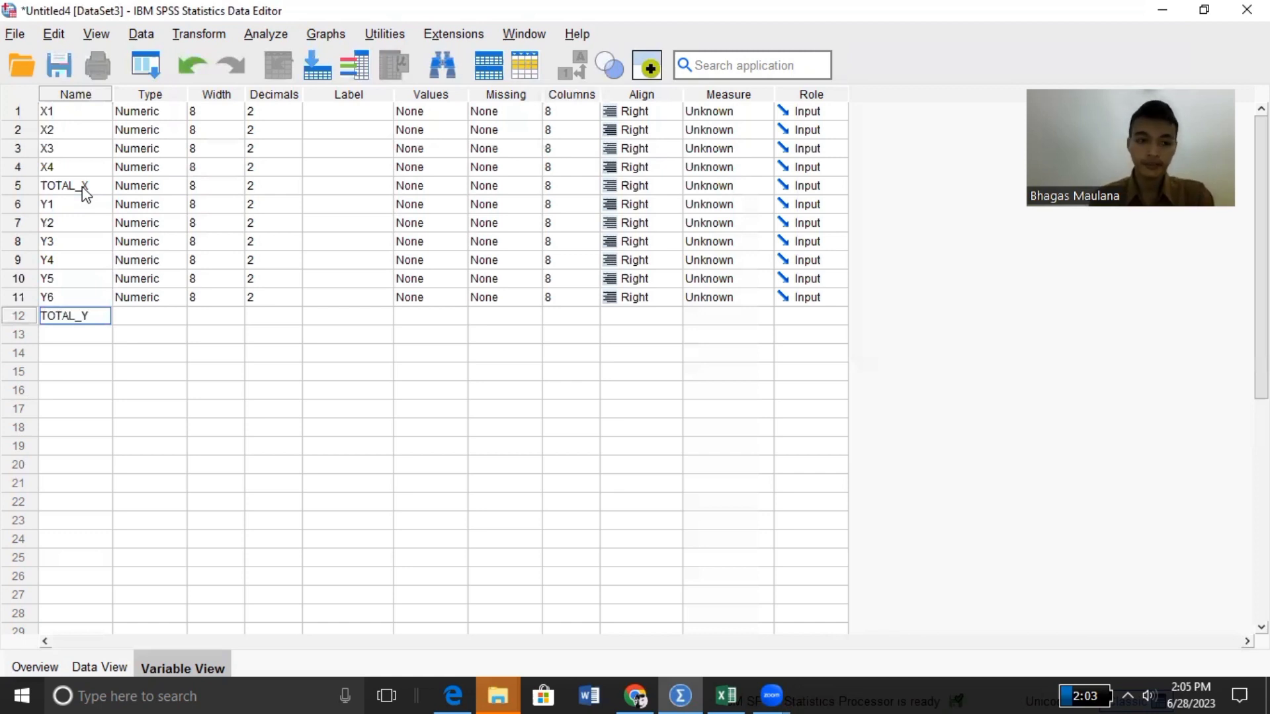
type("_Y")
key("Return")
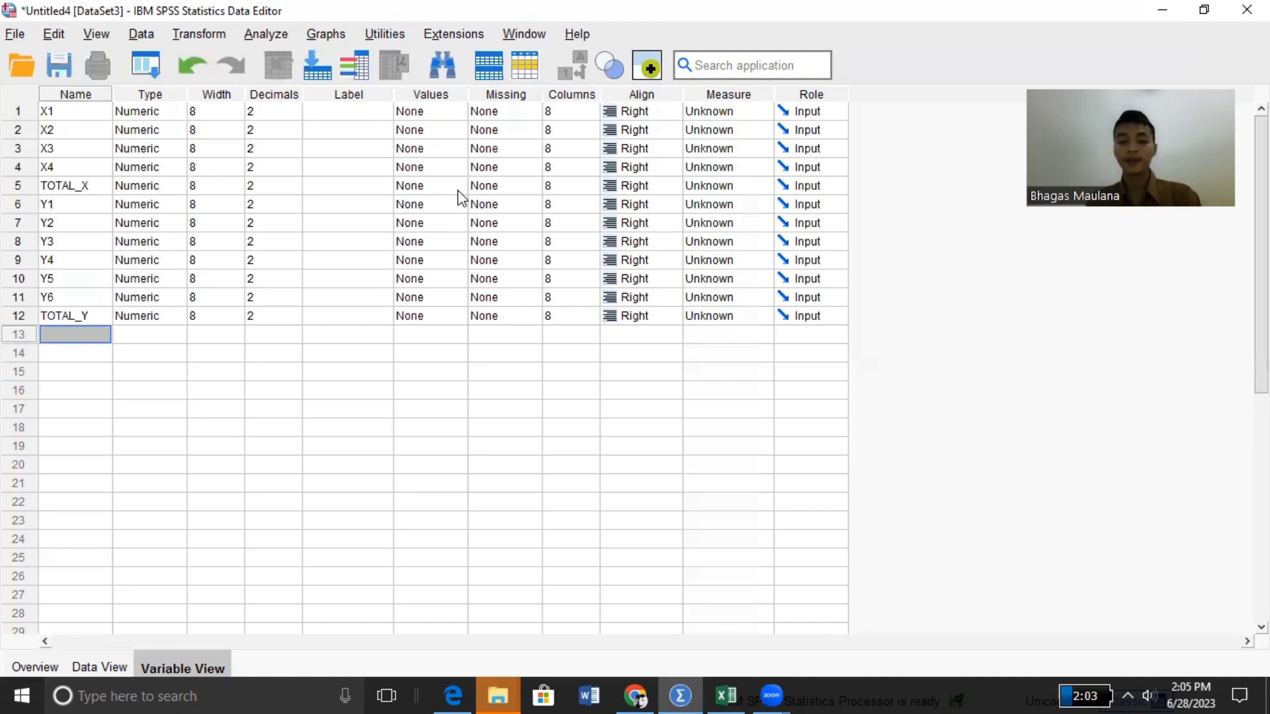
- Set the number of decimals to 0 for all variables from X1 through TOTAL_Y
left_click(265, 110)
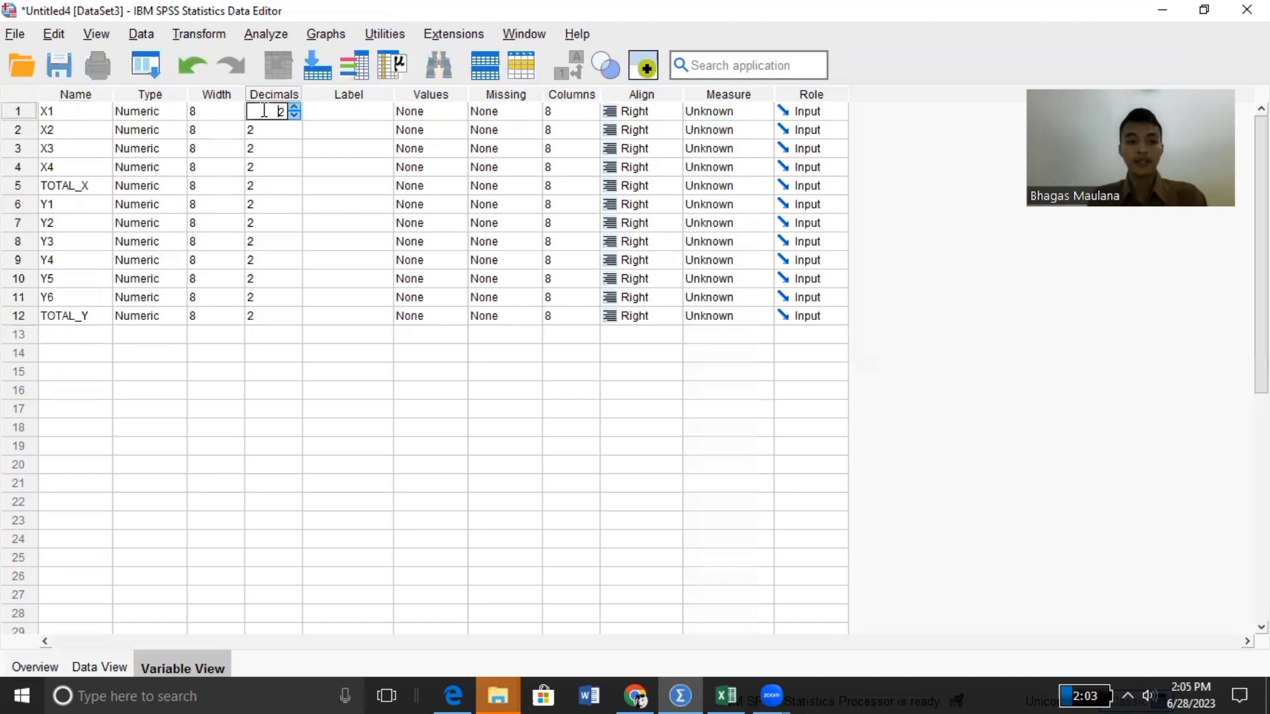
left_click(280, 111)
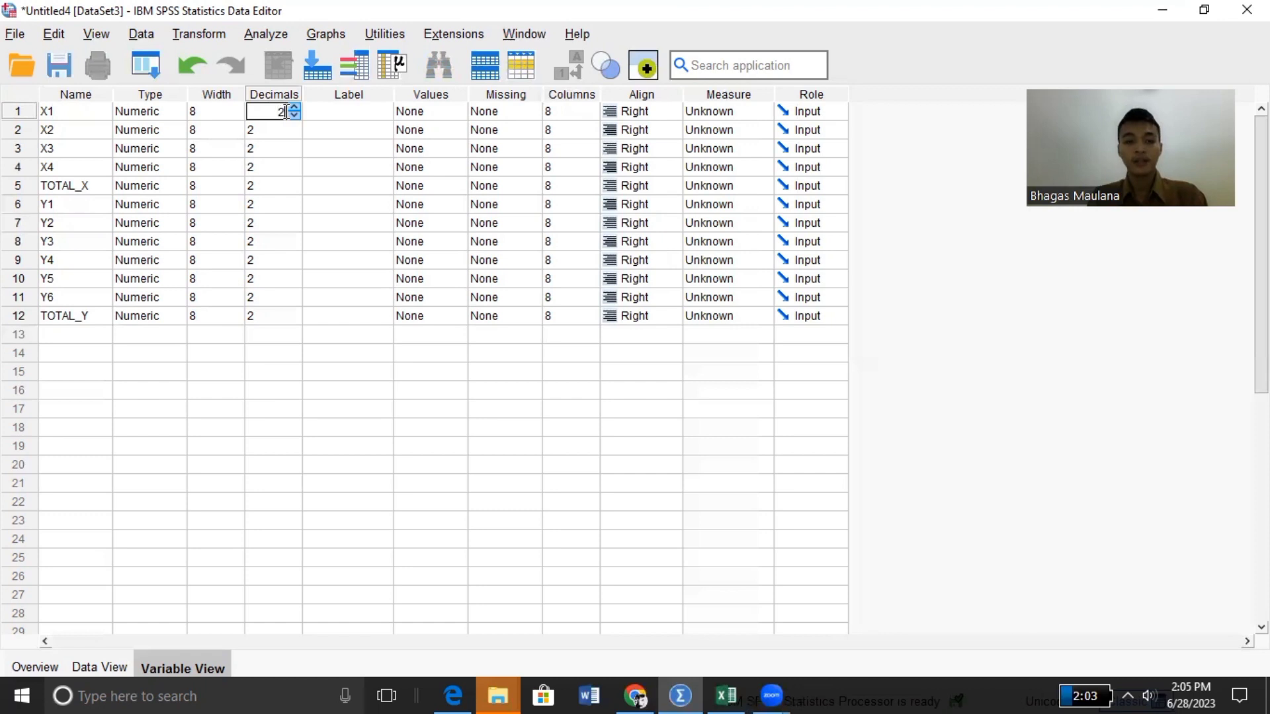
double_click(284, 112)
key("BackSpace")
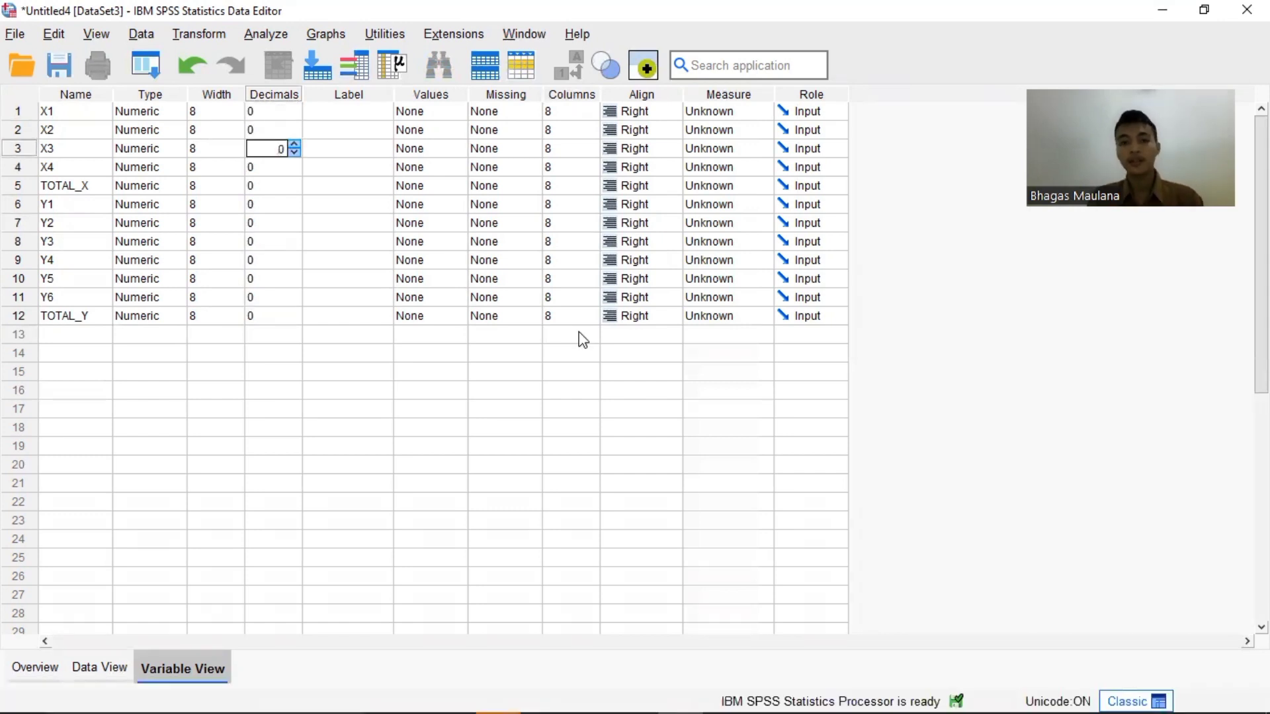
- Set the measurement level to Scale for all variables from X1 through TOTAL_Y
left_click(579, 334)
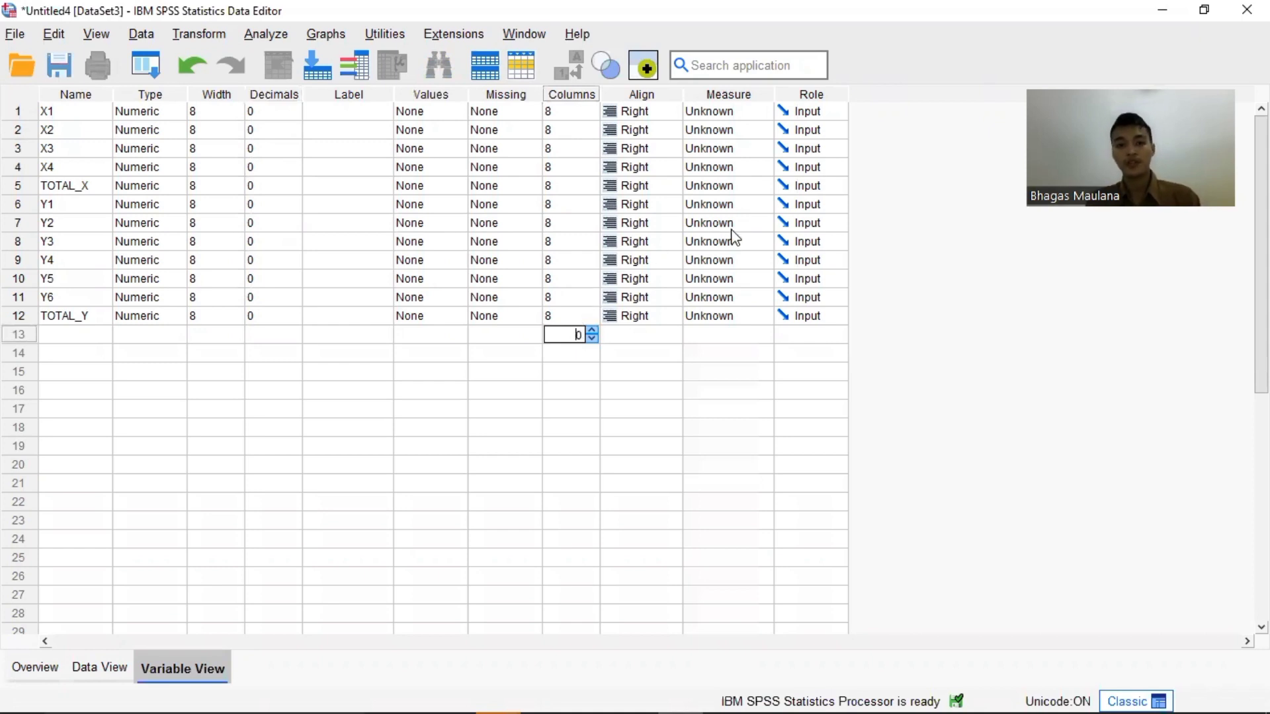
left_click(729, 112)
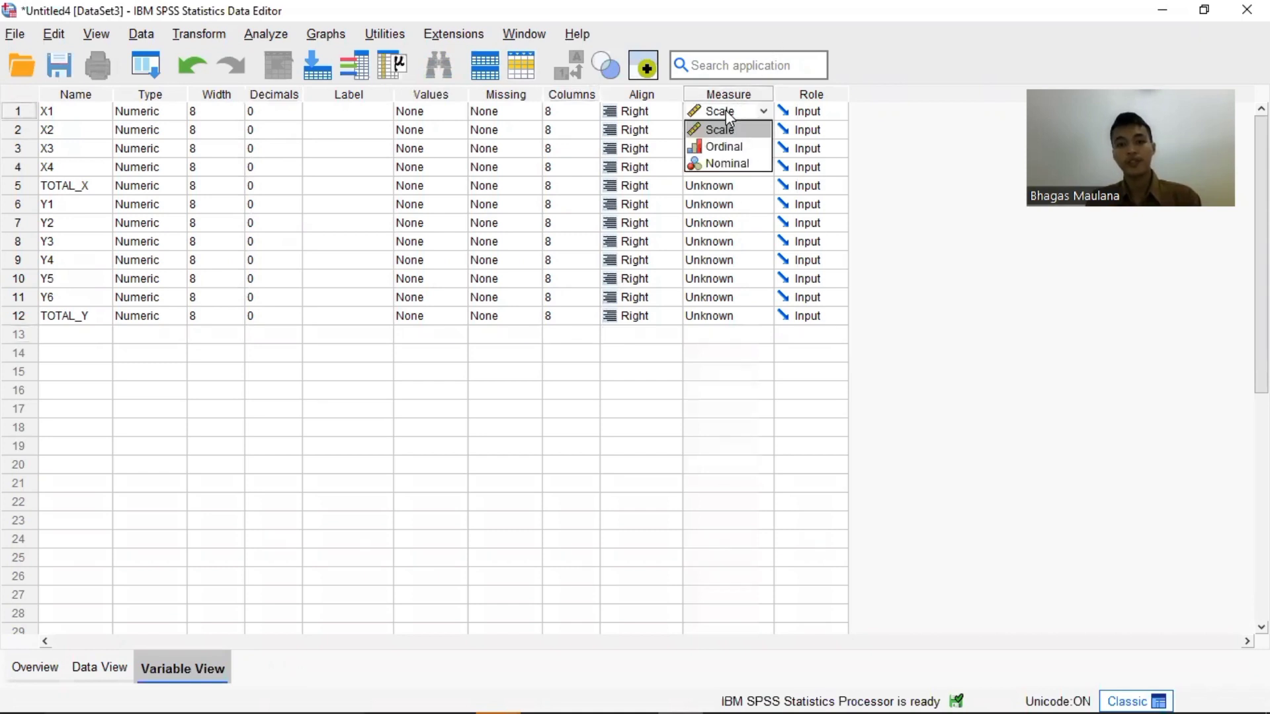
left_click(723, 111)
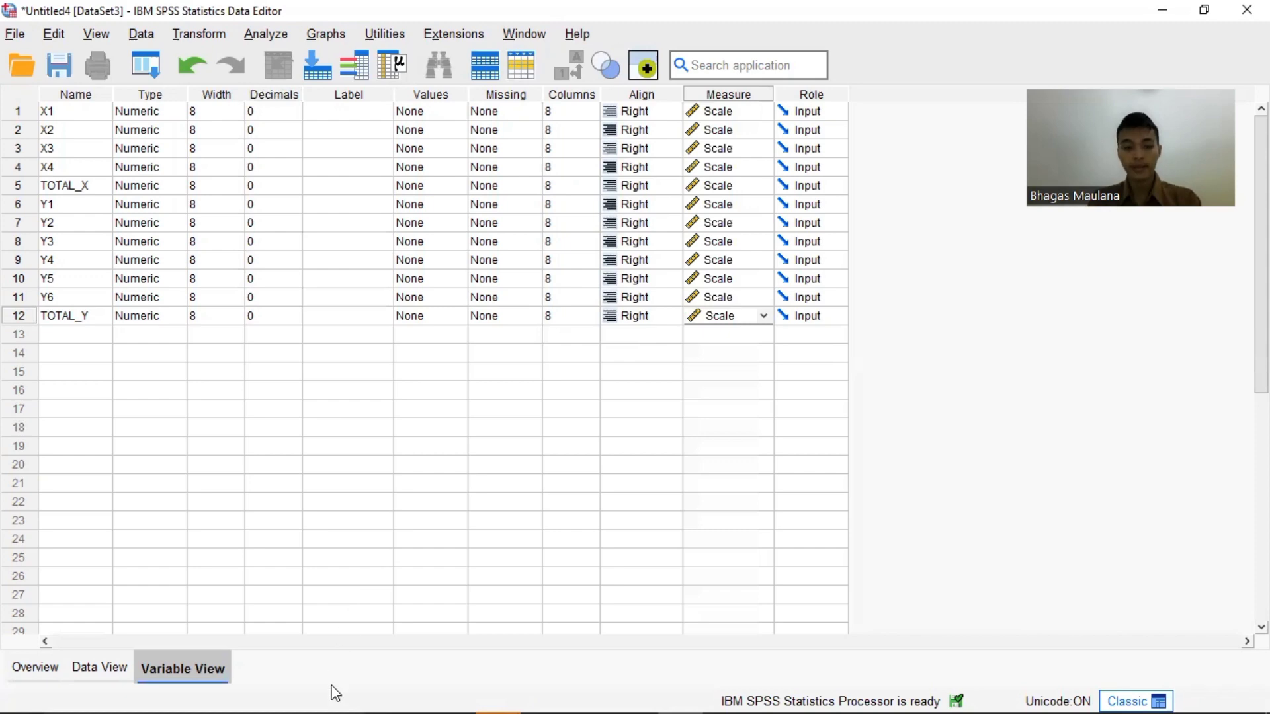
- Switch to the Excel response workbook and copy the x1 to total_x values in D2:H56, without the headers
mouse_move(338, 708)
left_click(727, 695)
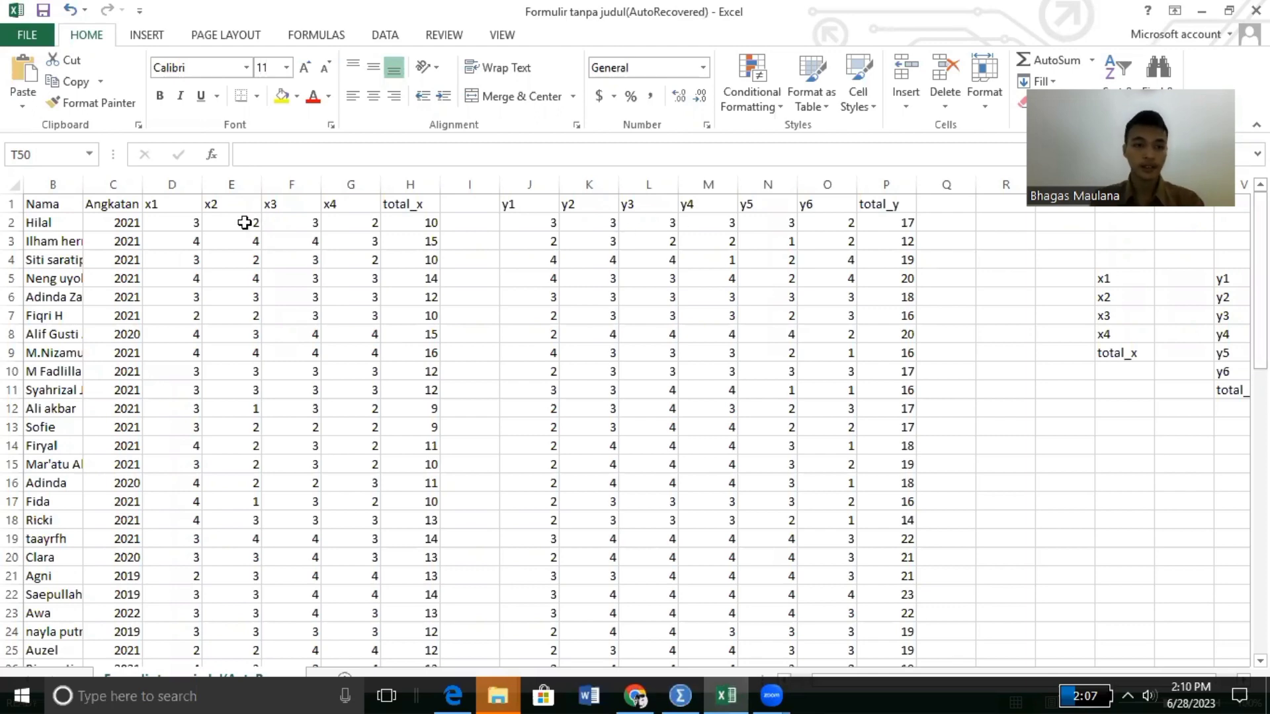
left_click_drag(174, 225, 395, 580)
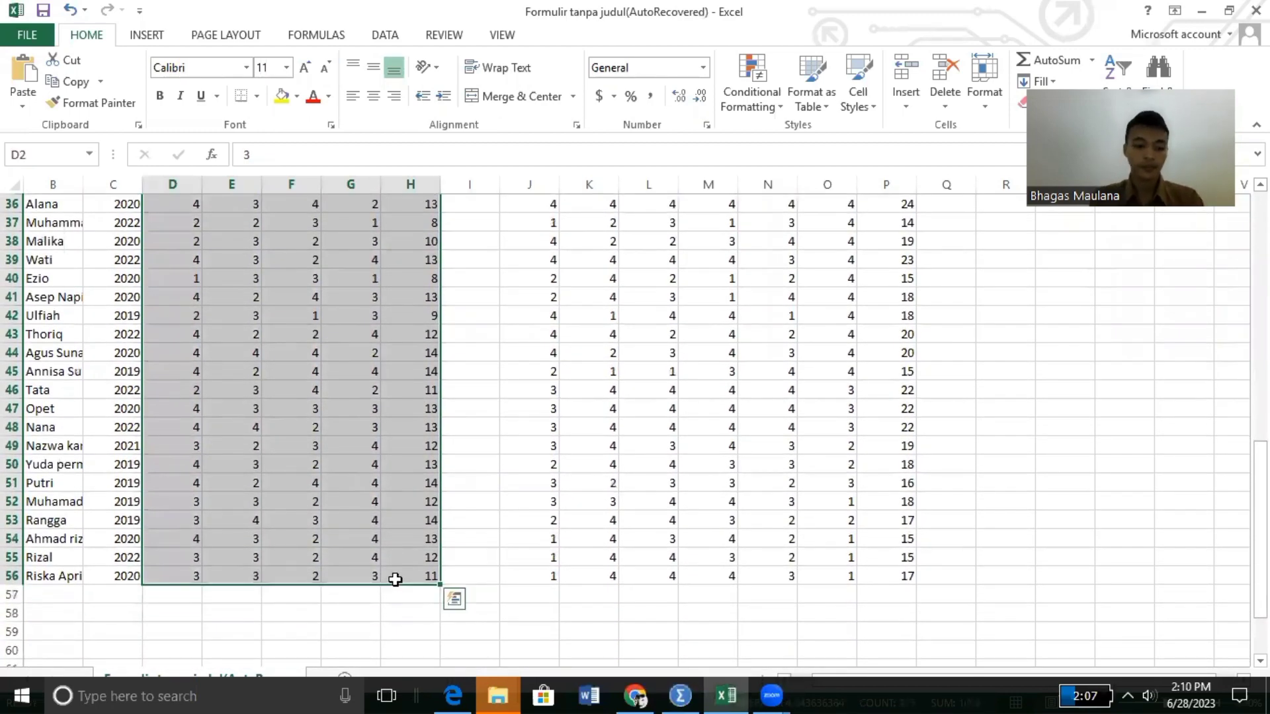
key("ctrl+c")
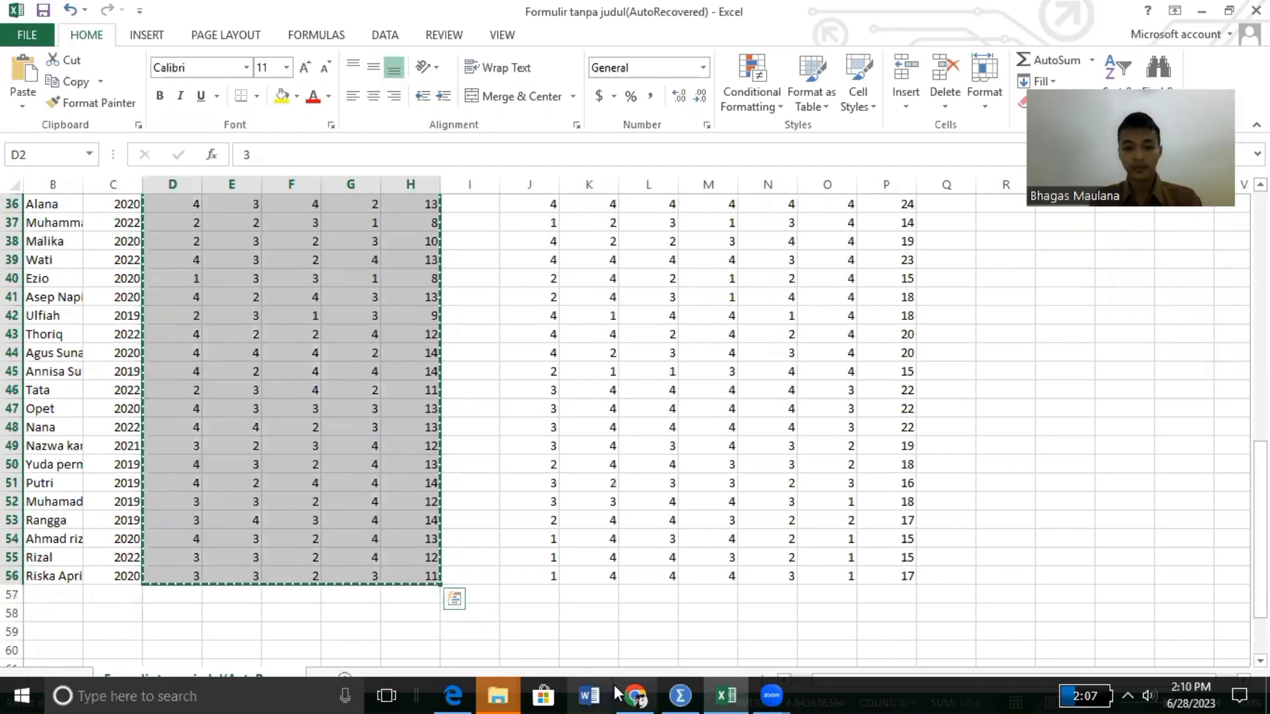
- Return to SPSS and paste the copied values into the data grid, starting at case 1 of X1
left_click(680, 695)
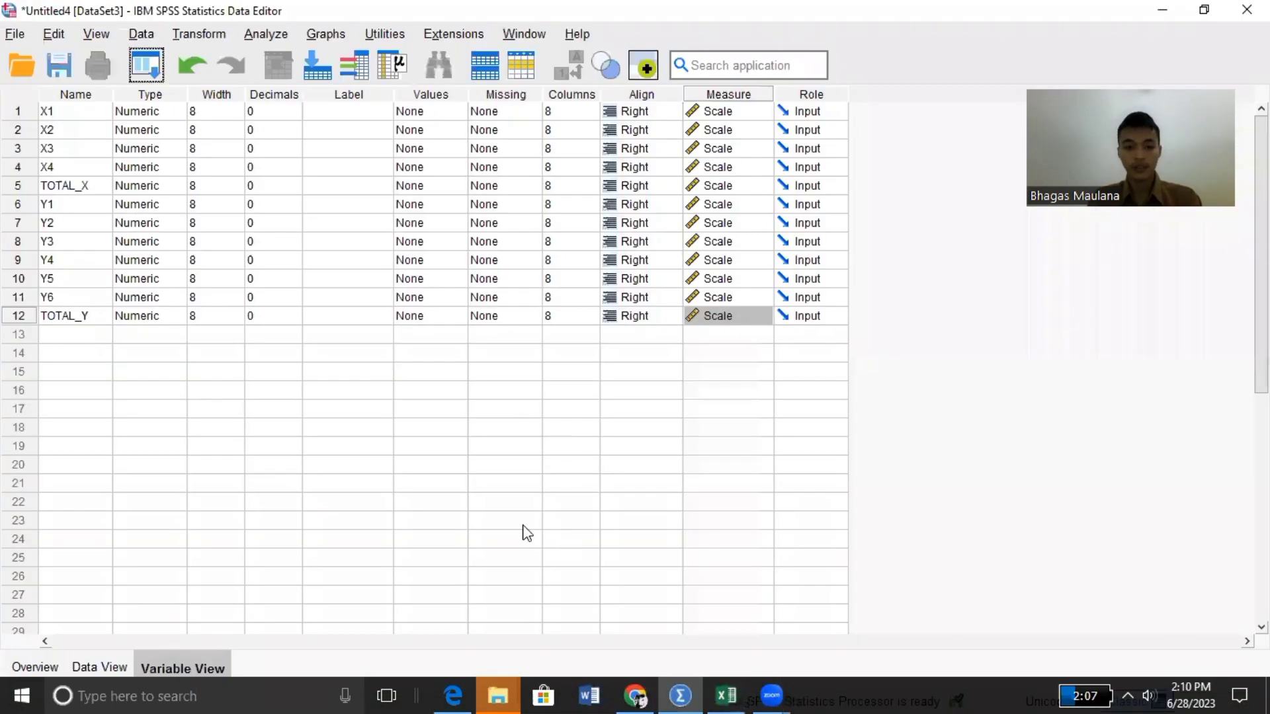
left_click(102, 665)
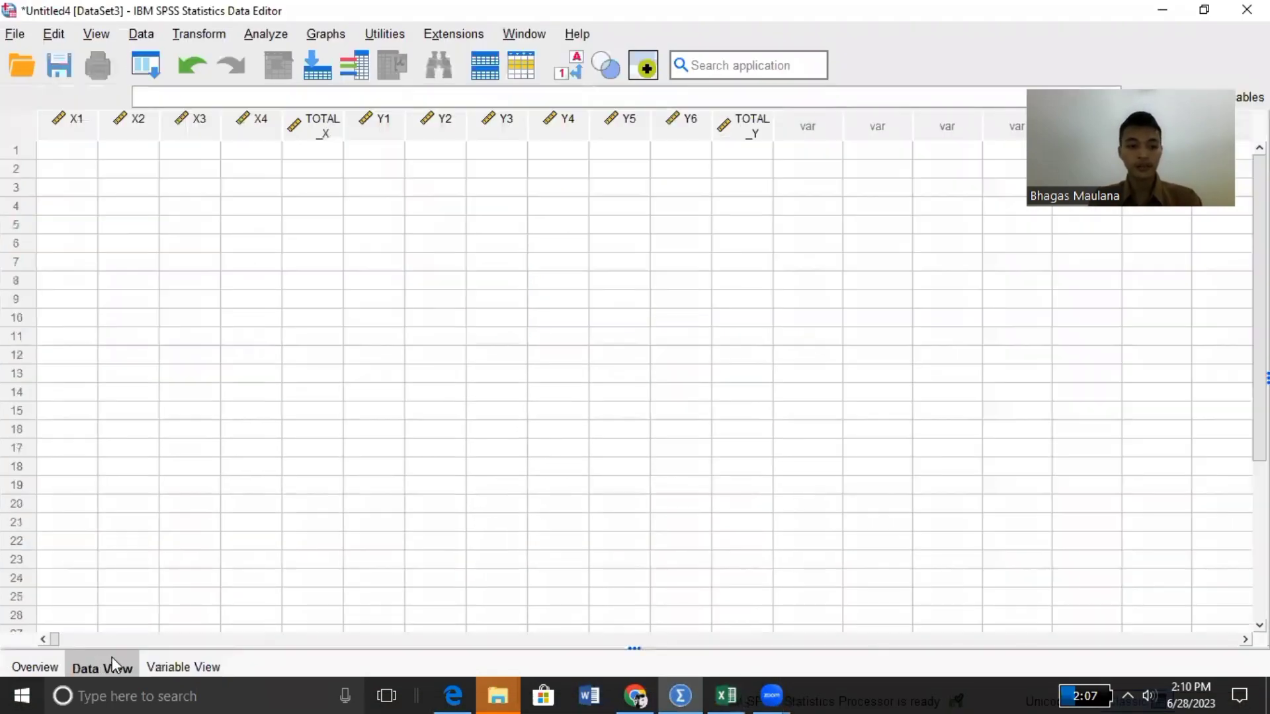
left_click(80, 156)
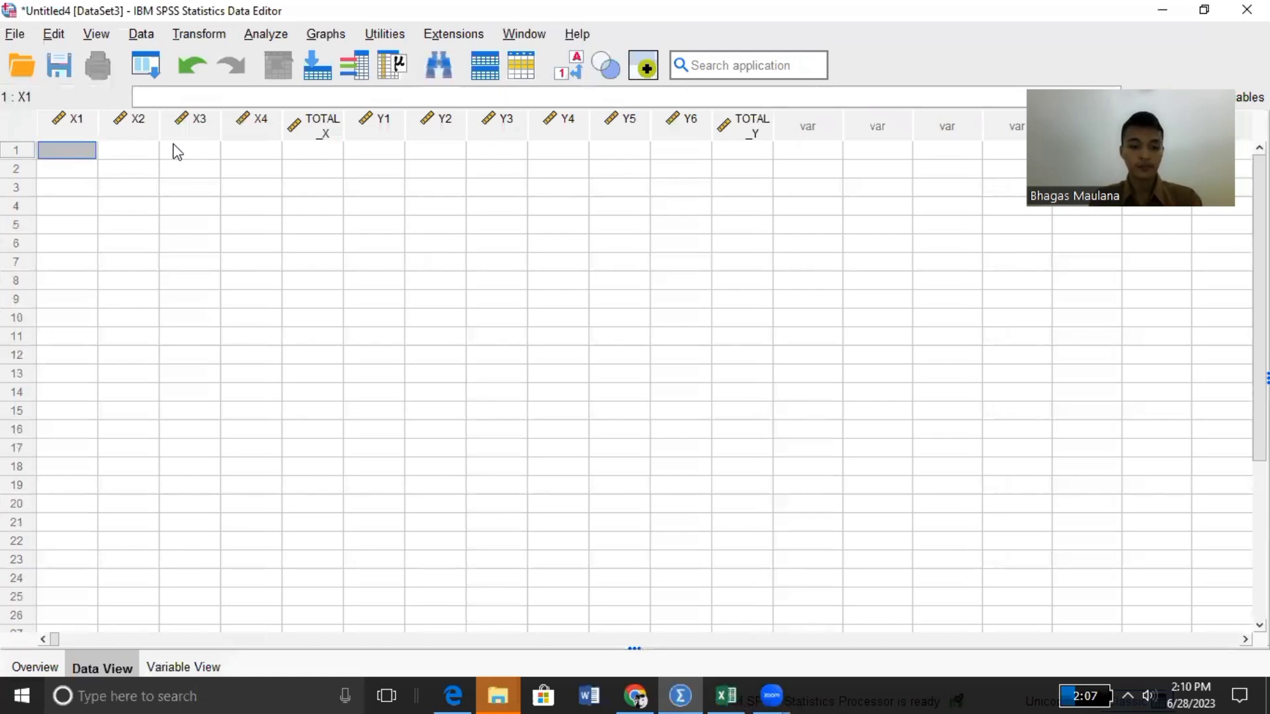
right_click(88, 146)
left_click(147, 261)
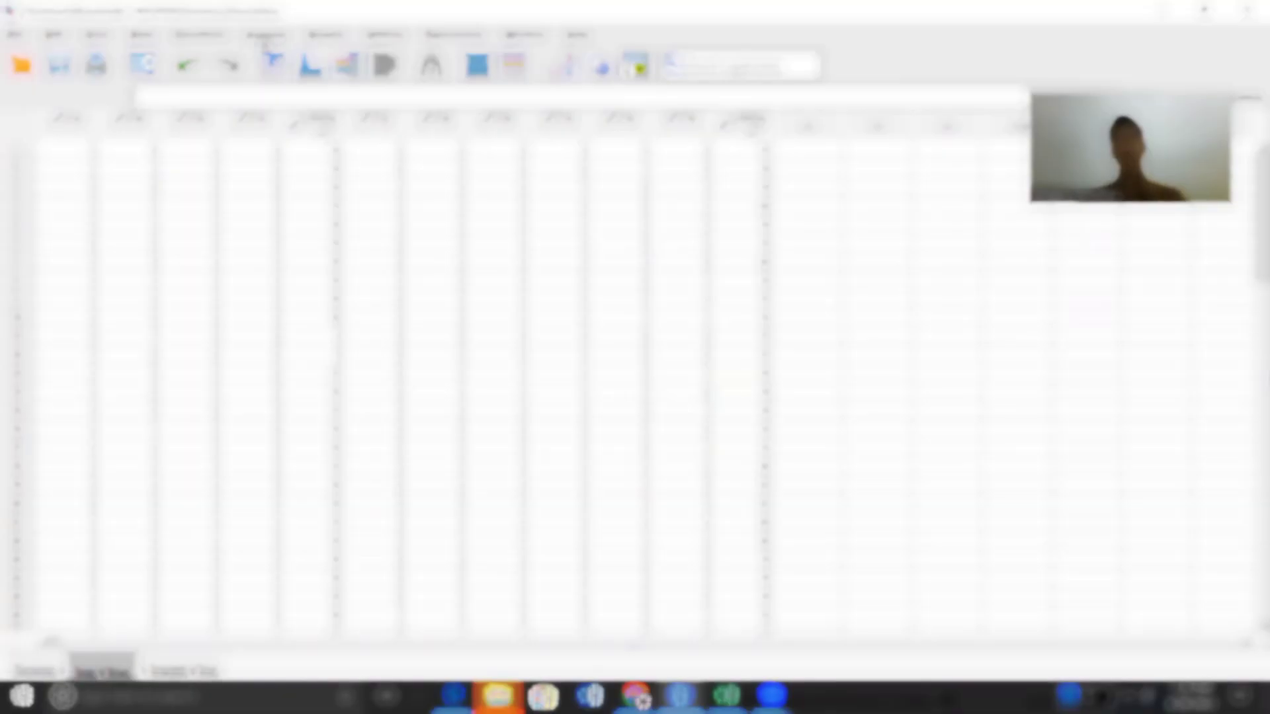
- Start a Bivariate correlation analysis and add X1, X2, X3, X4 and TOTAL_X as its variables
left_click(265, 39)
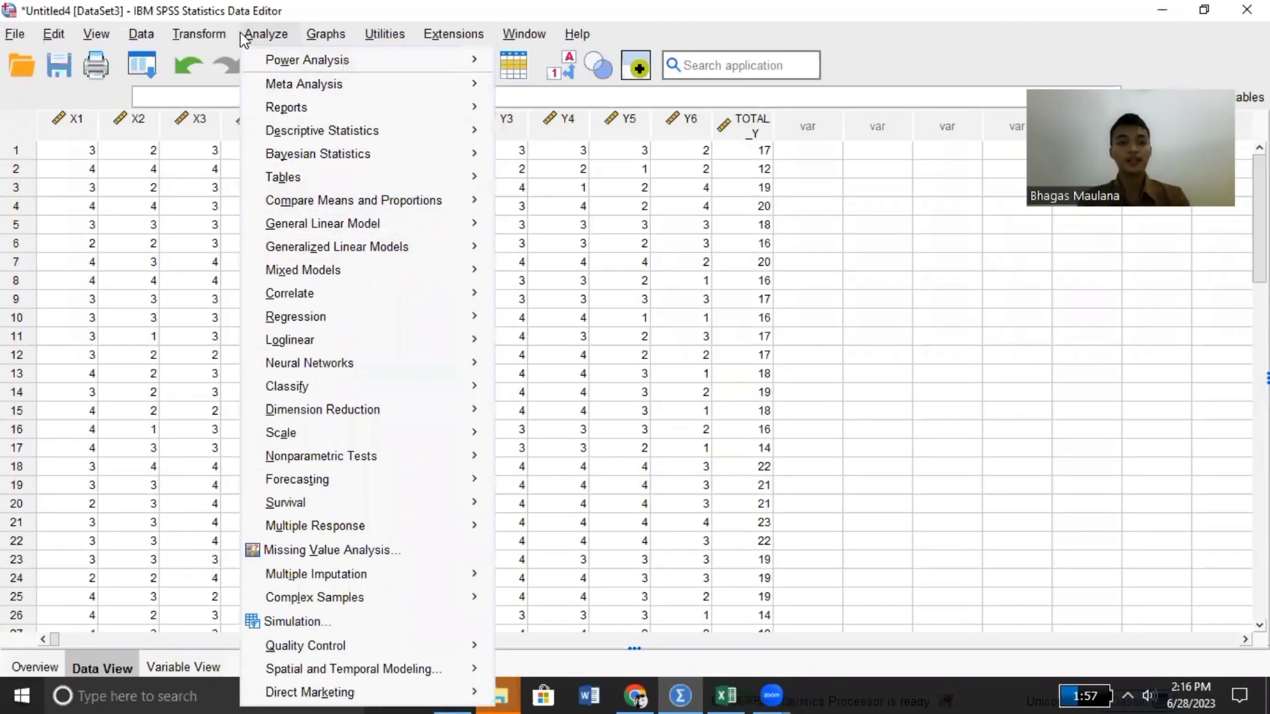
mouse_move(326, 295)
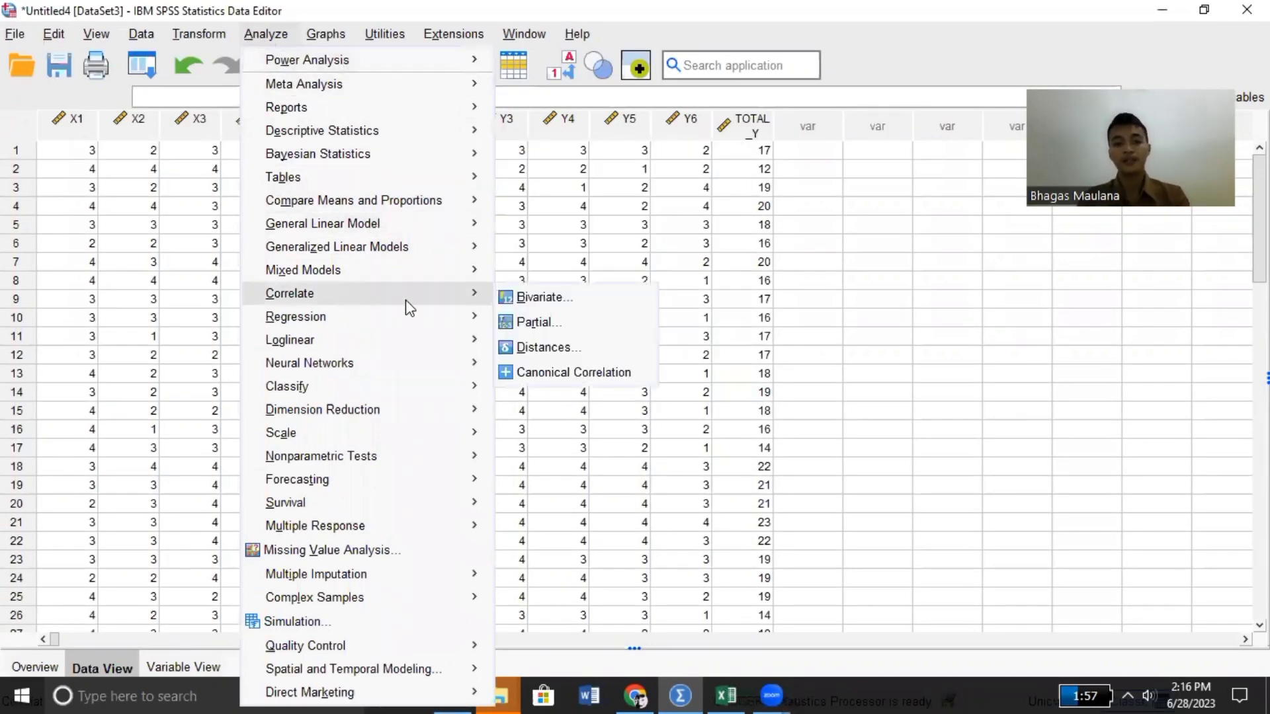
left_click(516, 297)
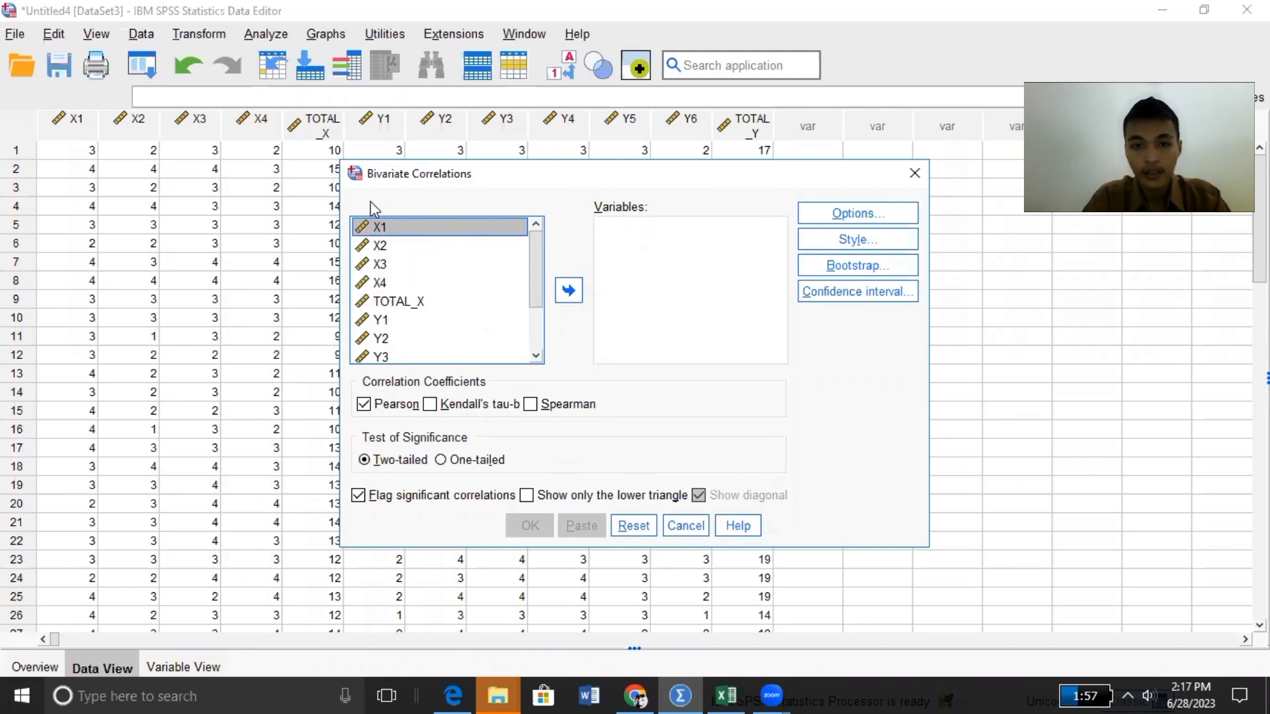
key("shift+Down")
key("shift+Down")
key("shift+Down")
key("shift+Down")
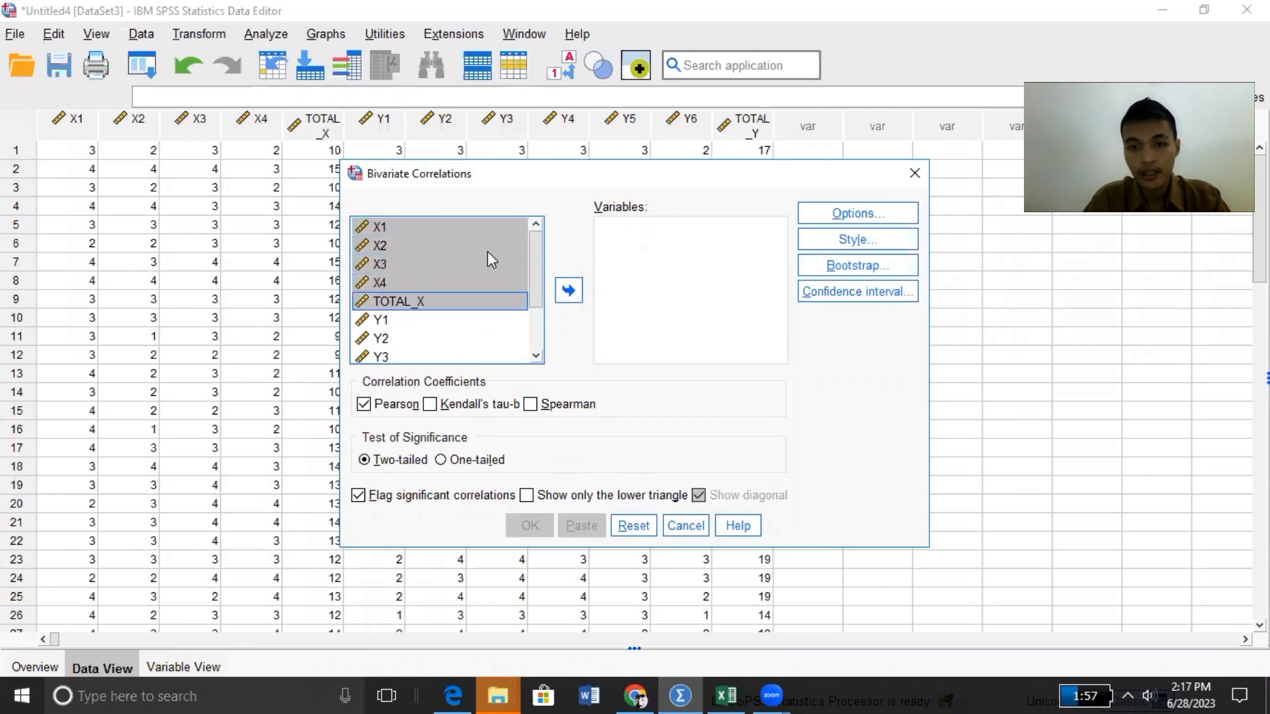
left_click(575, 292)
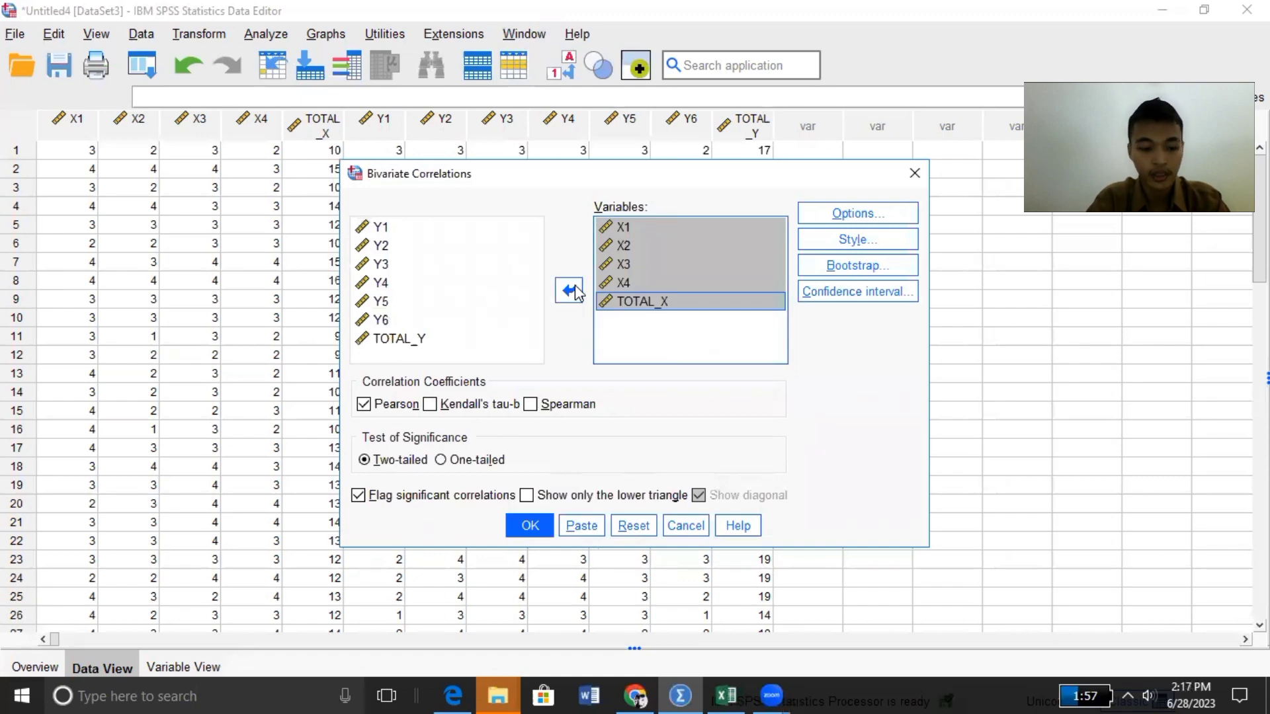
- Run the two-tailed Pearson correlation for the X items and TOTAL_X, and minimize the output viewer to return to the data
left_click(531, 529)
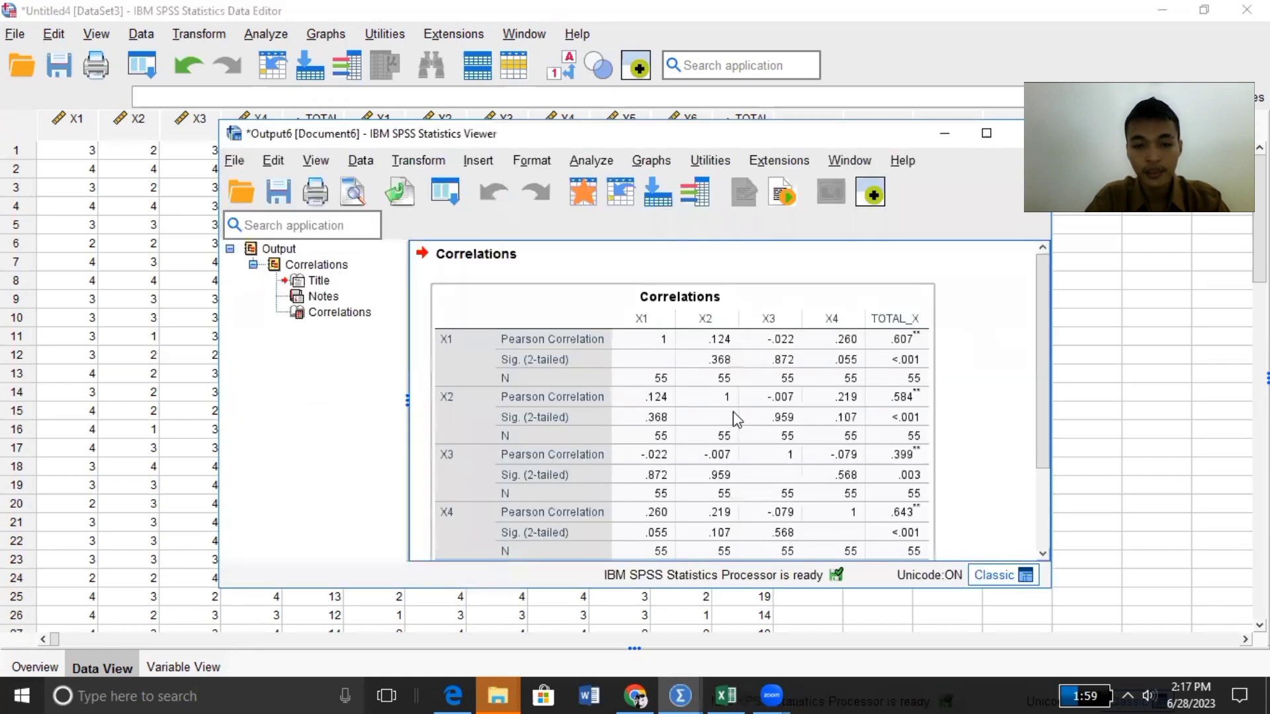
left_click(1005, 342)
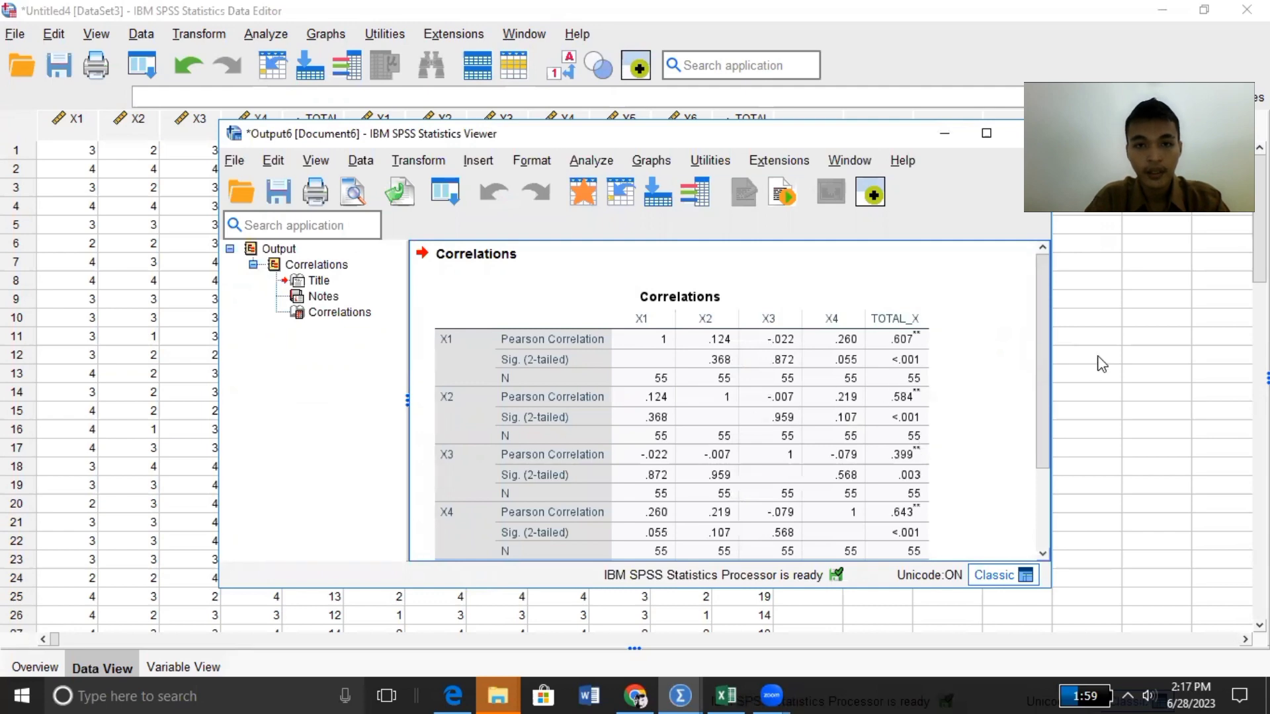
left_click_drag(1051, 356, 1036, 264)
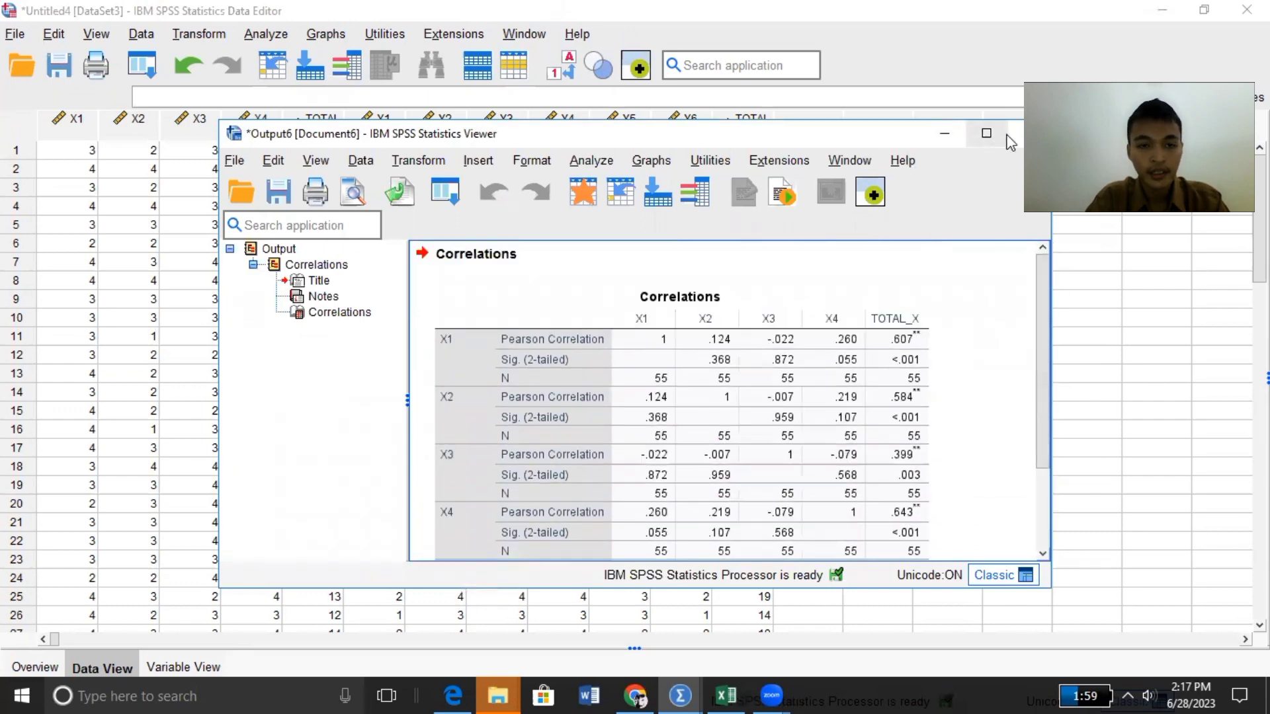
left_click(942, 135)
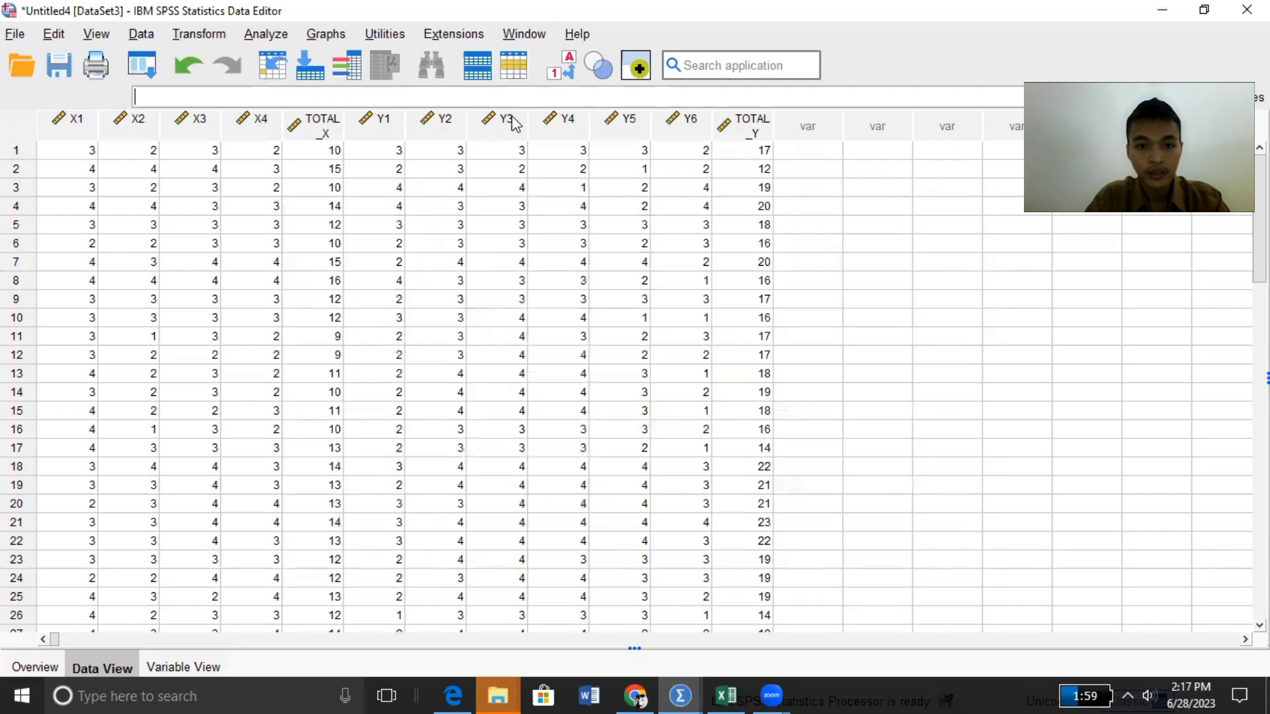
- Start another Bivariate correlation analysis and add Y1 through Y6 and TOTAL_Y to its variables
left_click(265, 33)
mouse_move(327, 293)
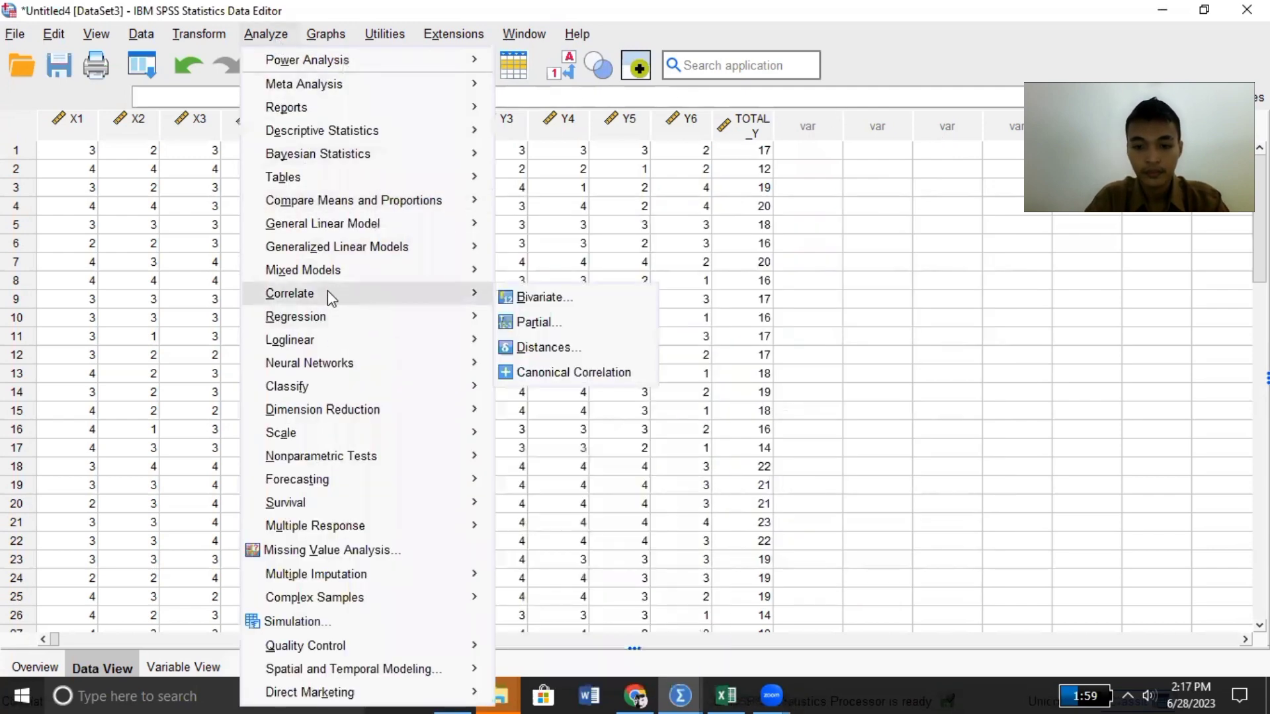
left_click(536, 298)
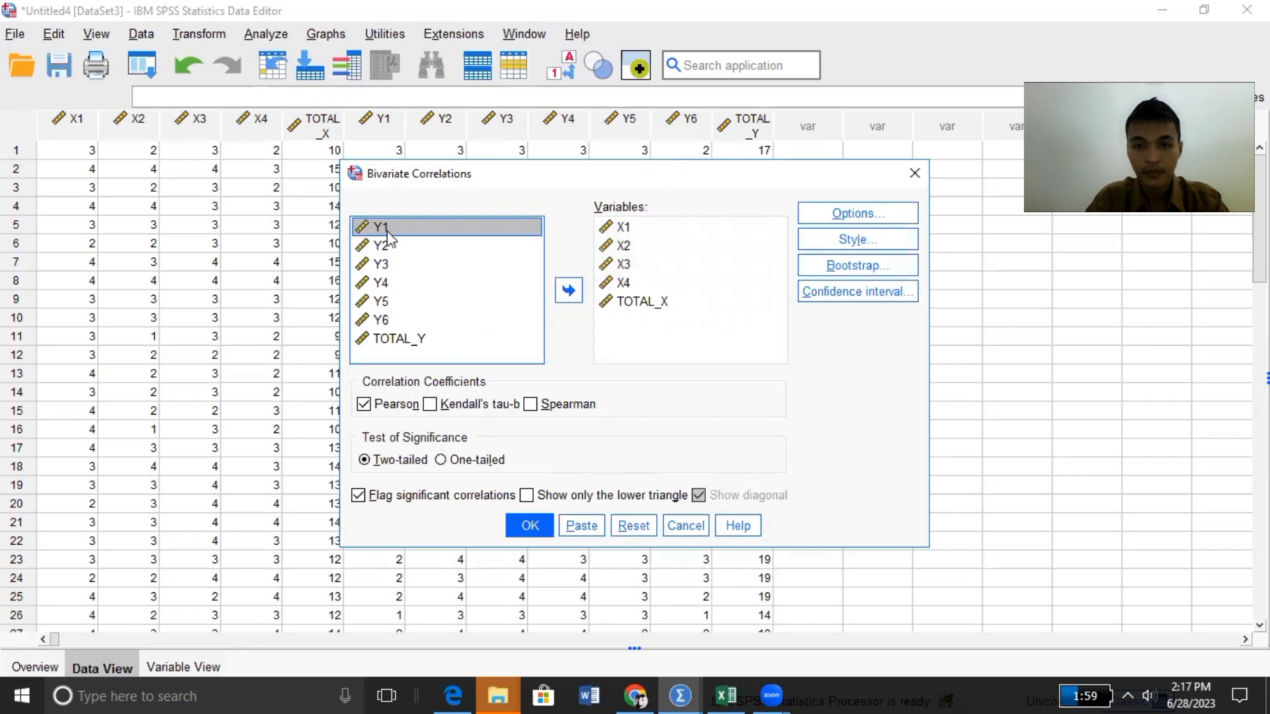
key("shift+Down")
key("shift+Down")
key("shift+Down")
key("shift+Down")
key("shift+Down")
key("shift+Down")
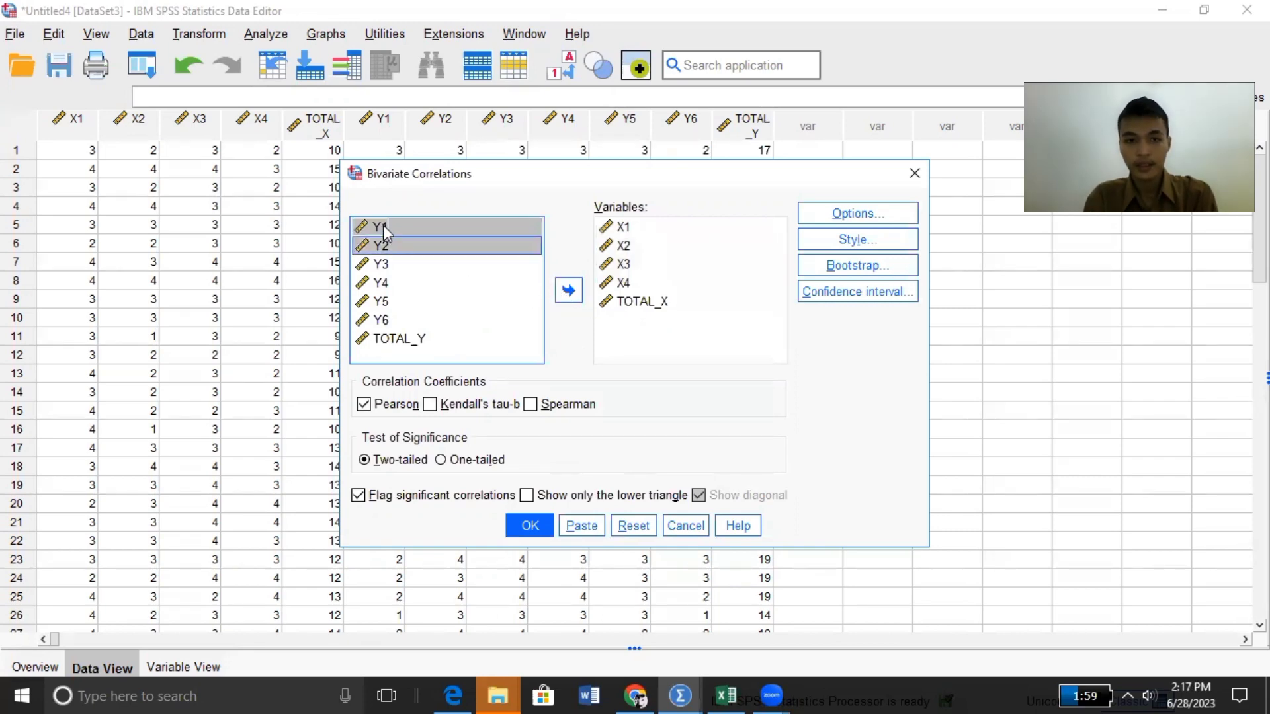
left_click(567, 291)
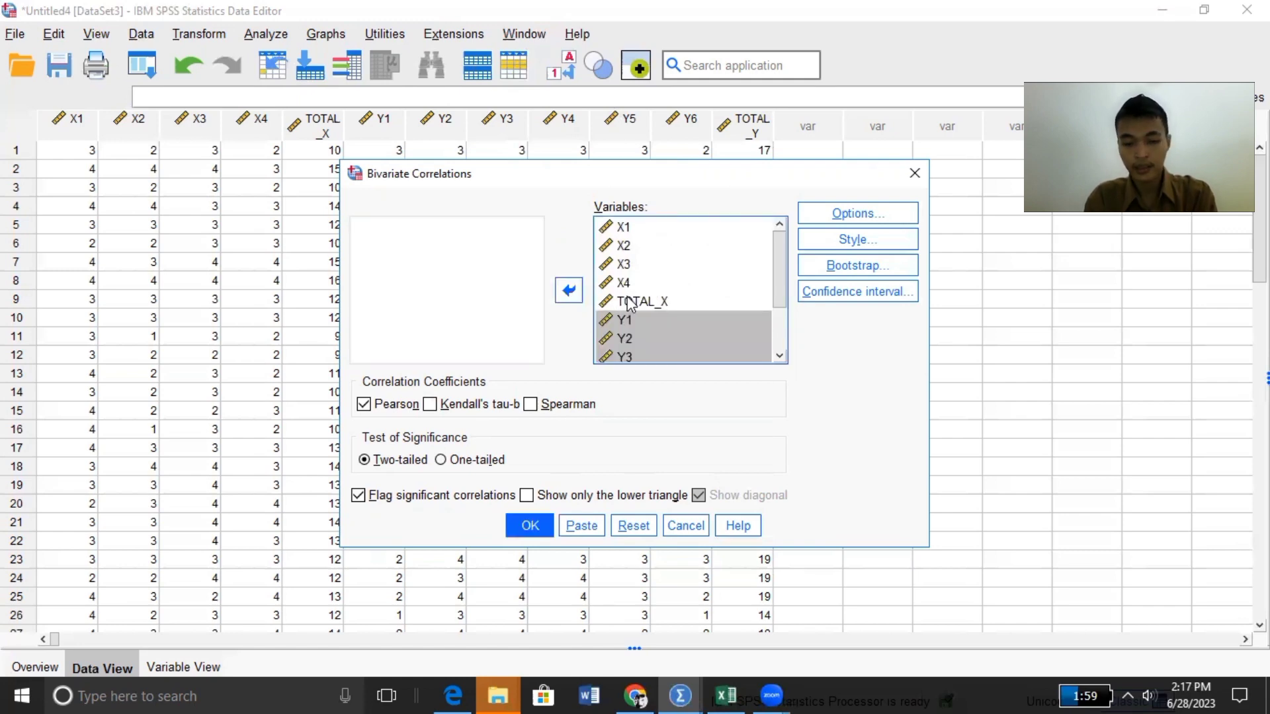
- Remove X1 through X4 and TOTAL_X from the correlation variables and run the analysis on the Y variables only
key("Up")
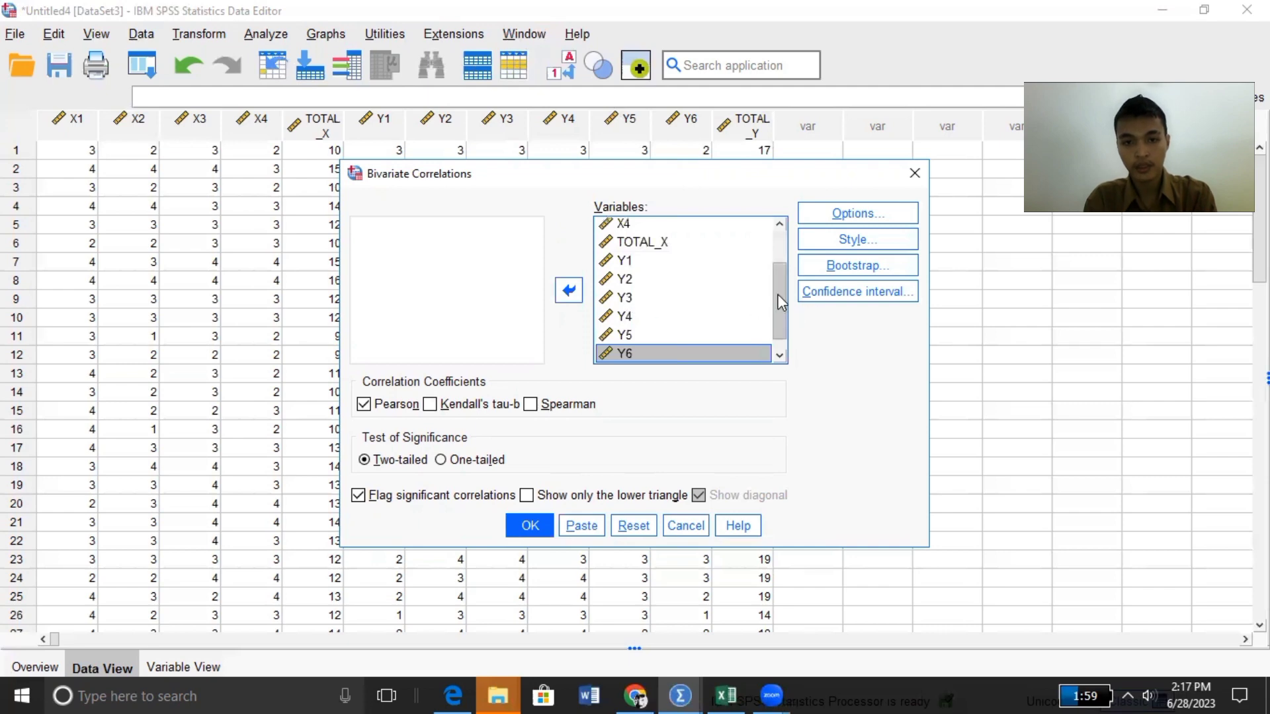
left_click_drag(779, 298, 779, 205)
left_click(614, 228)
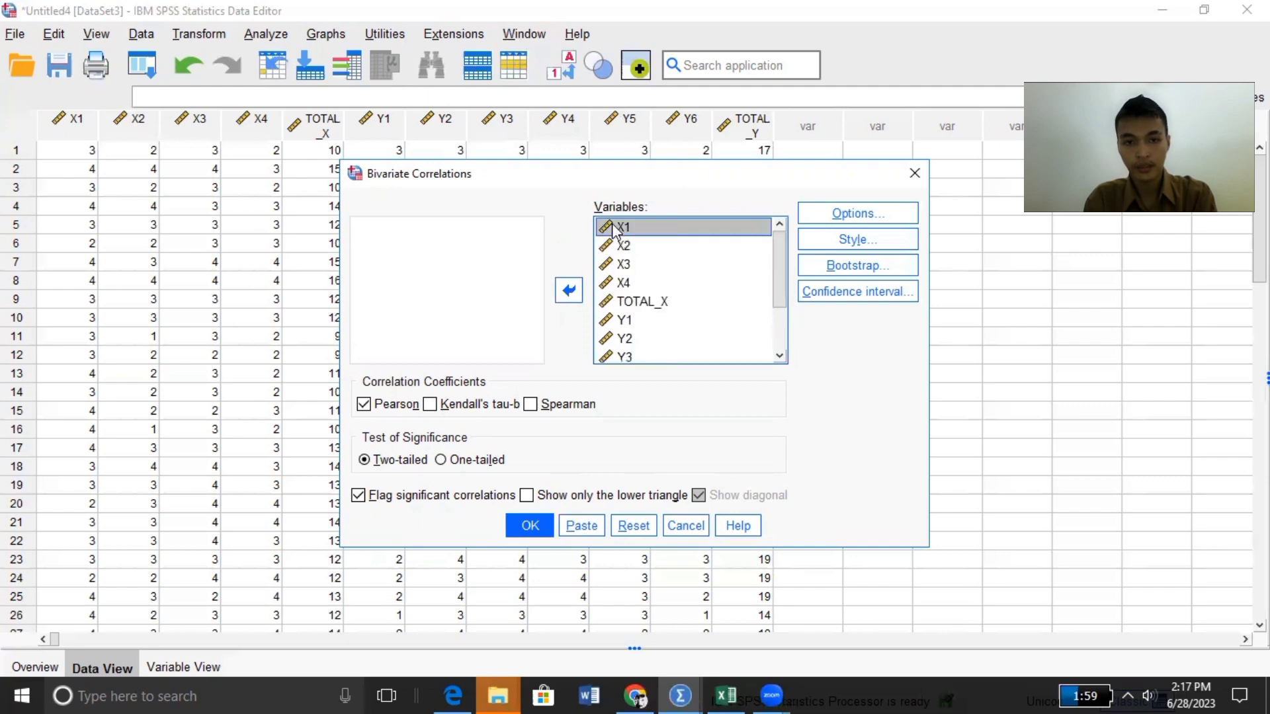
key("shift+Down")
key("shift+Down")
key("shift+Down")
key("shift+Down")
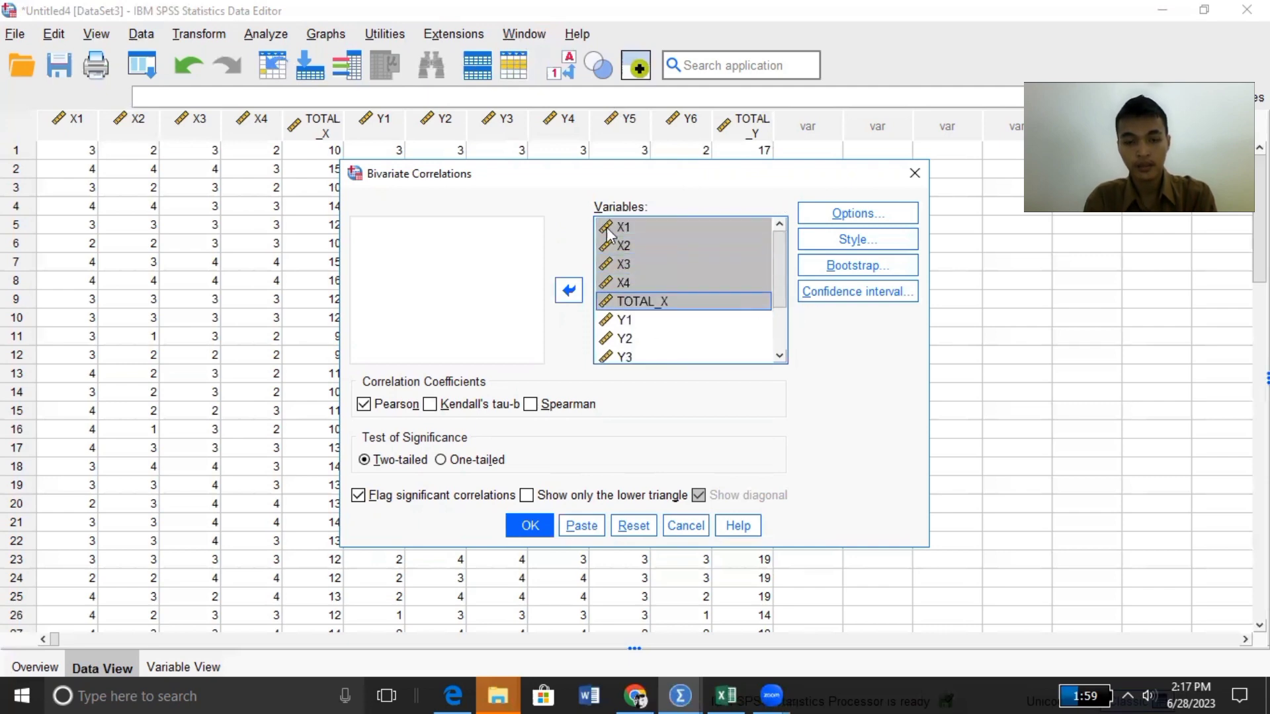
left_click(564, 288)
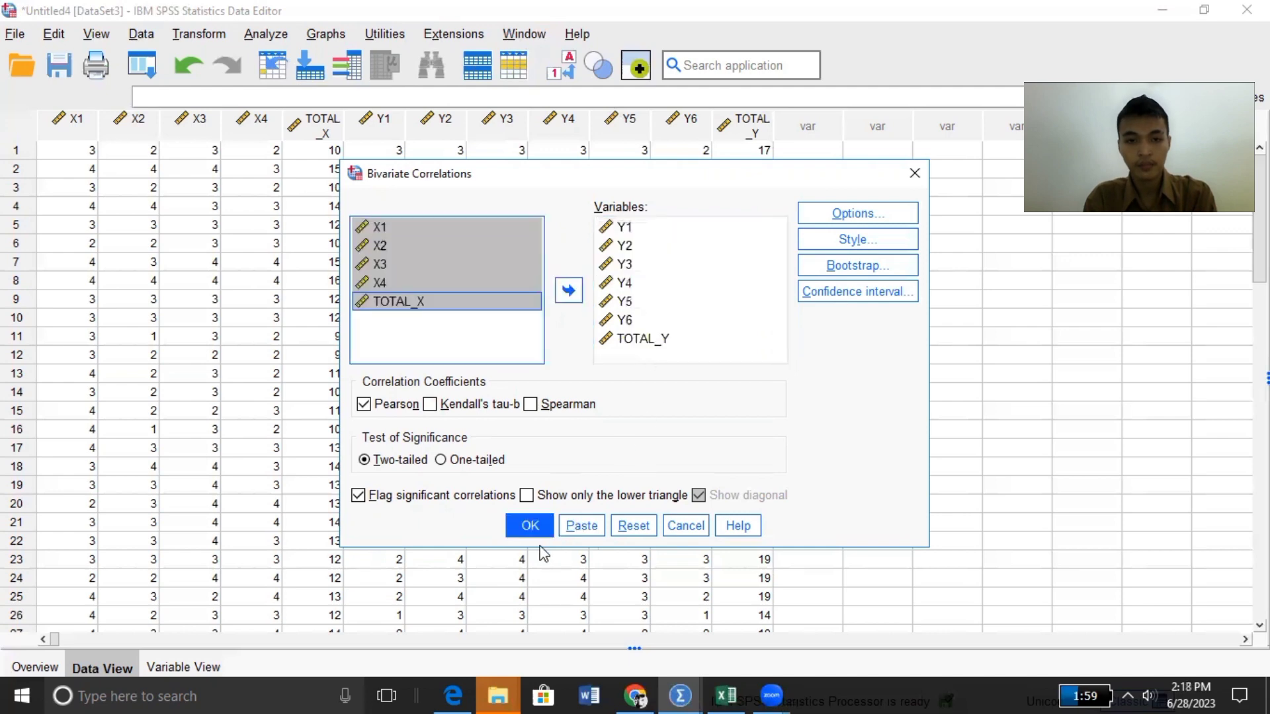
left_click(529, 526)
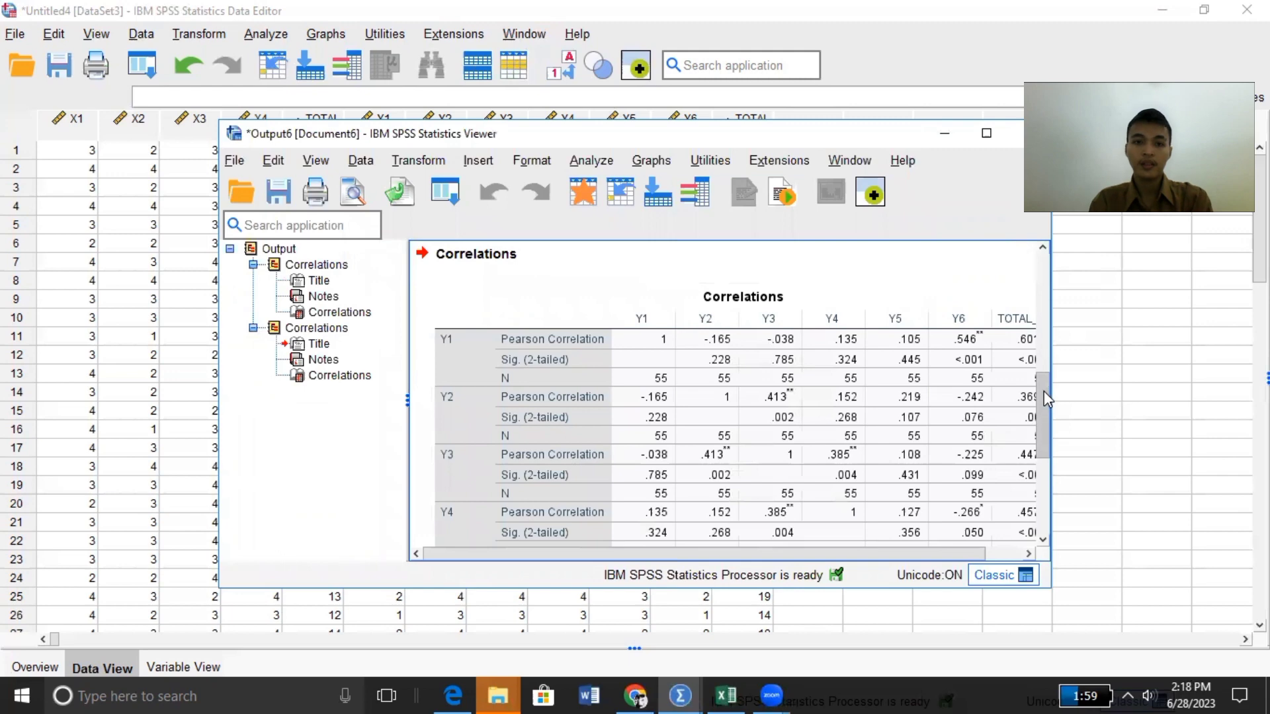
- Maximize the output viewer and examine the X and Y correlation tables, comparing each item's correlation and significance with its total
scroll(1041, 389, "down", 4)
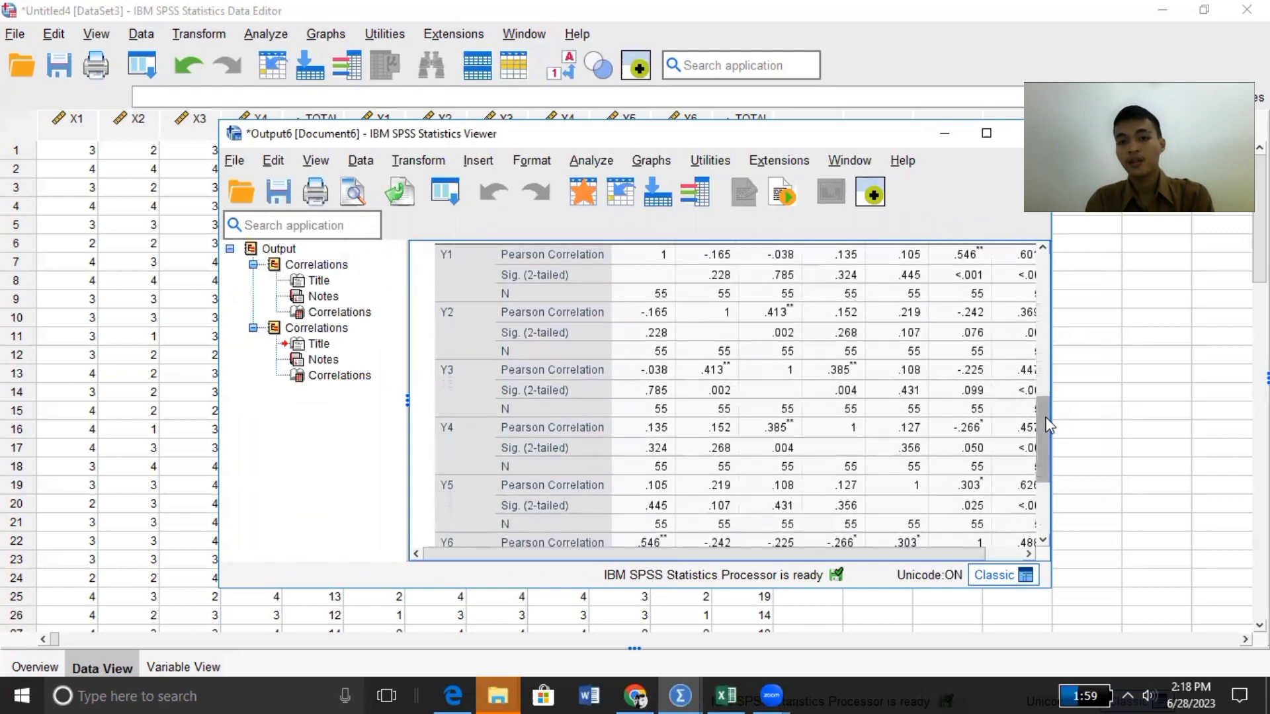
left_click(986, 133)
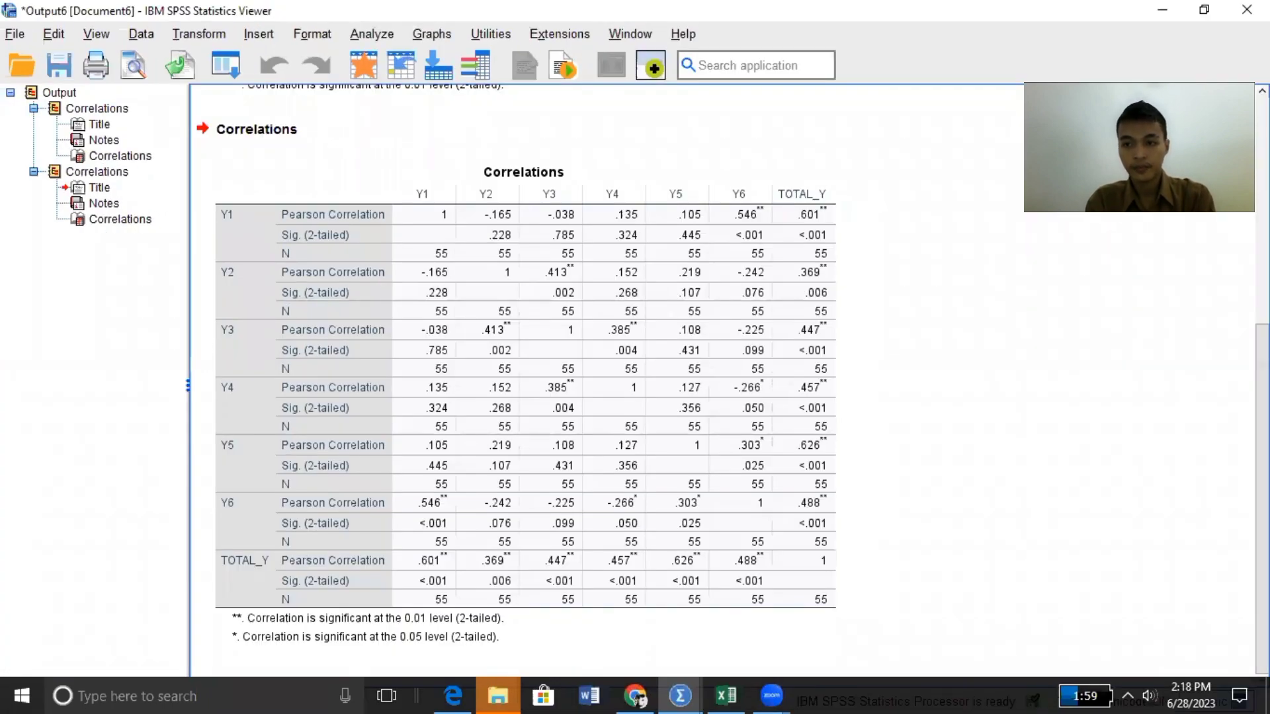
scroll(728, 380, "up", 10)
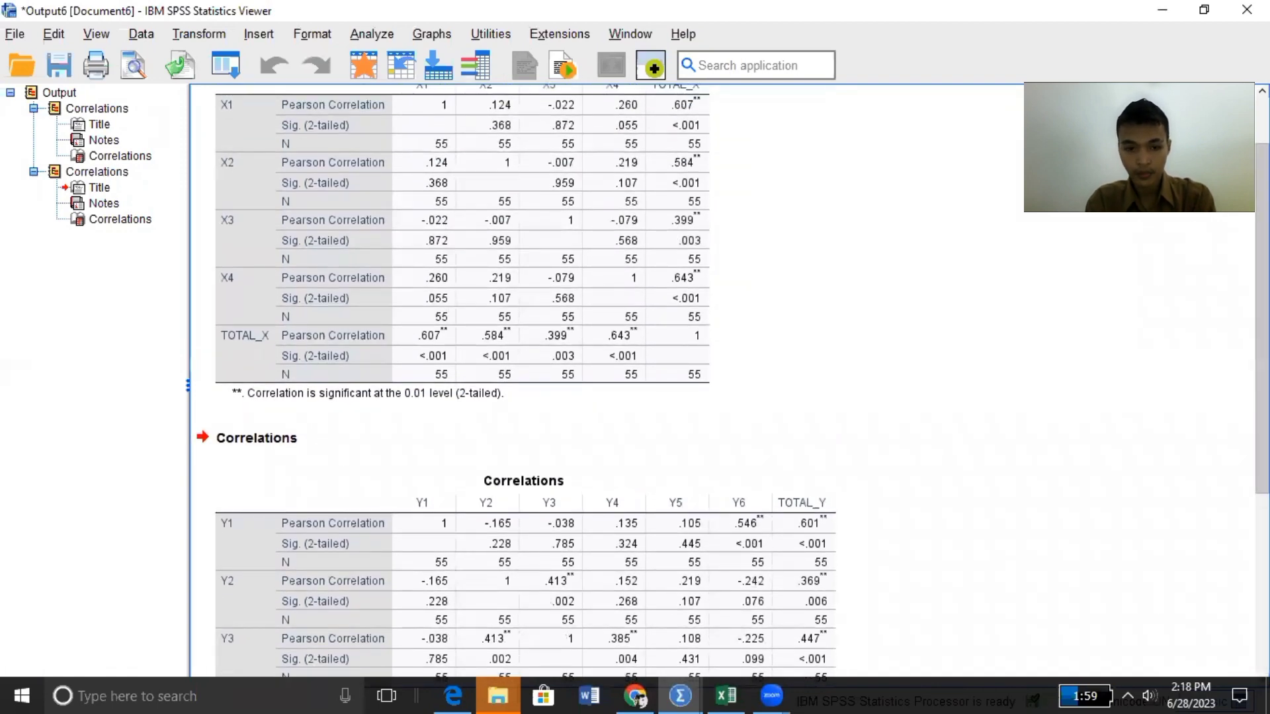
scroll(728, 380, "up", 3)
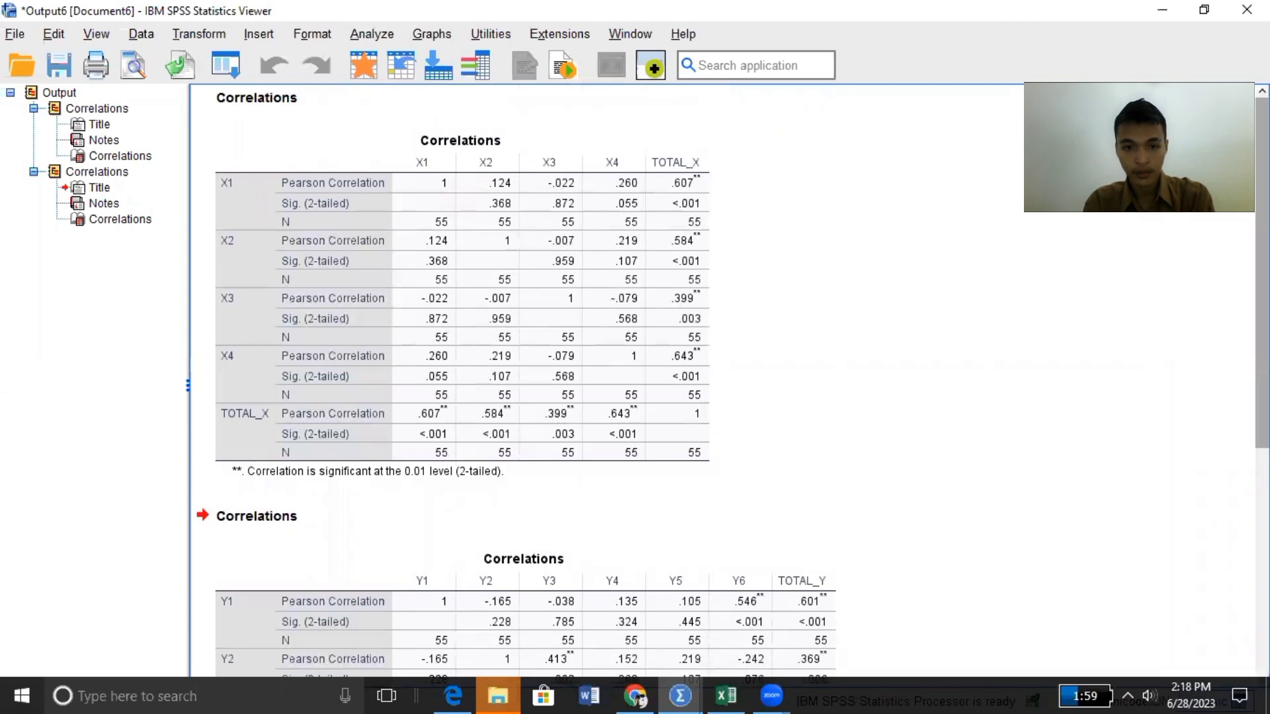
scroll(728, 380, "down", 4)
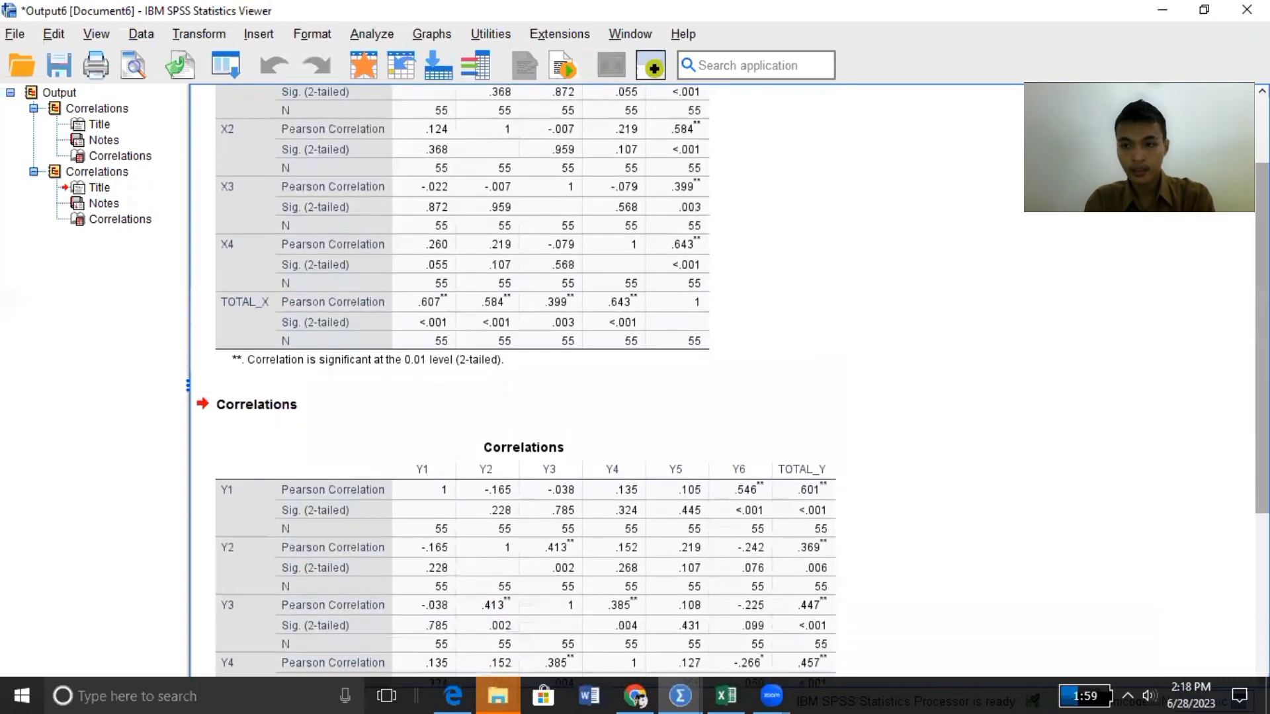
scroll(727, 380, "down", 6)
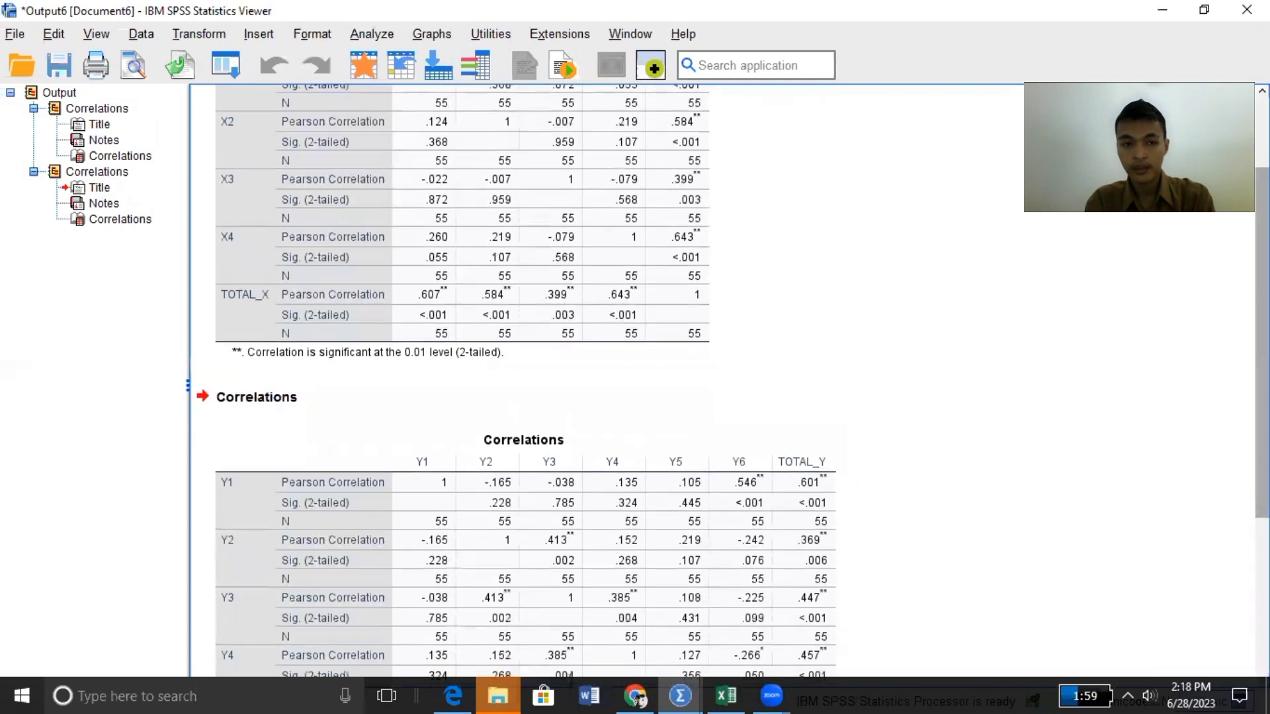
scroll(728, 380, "down", 2)
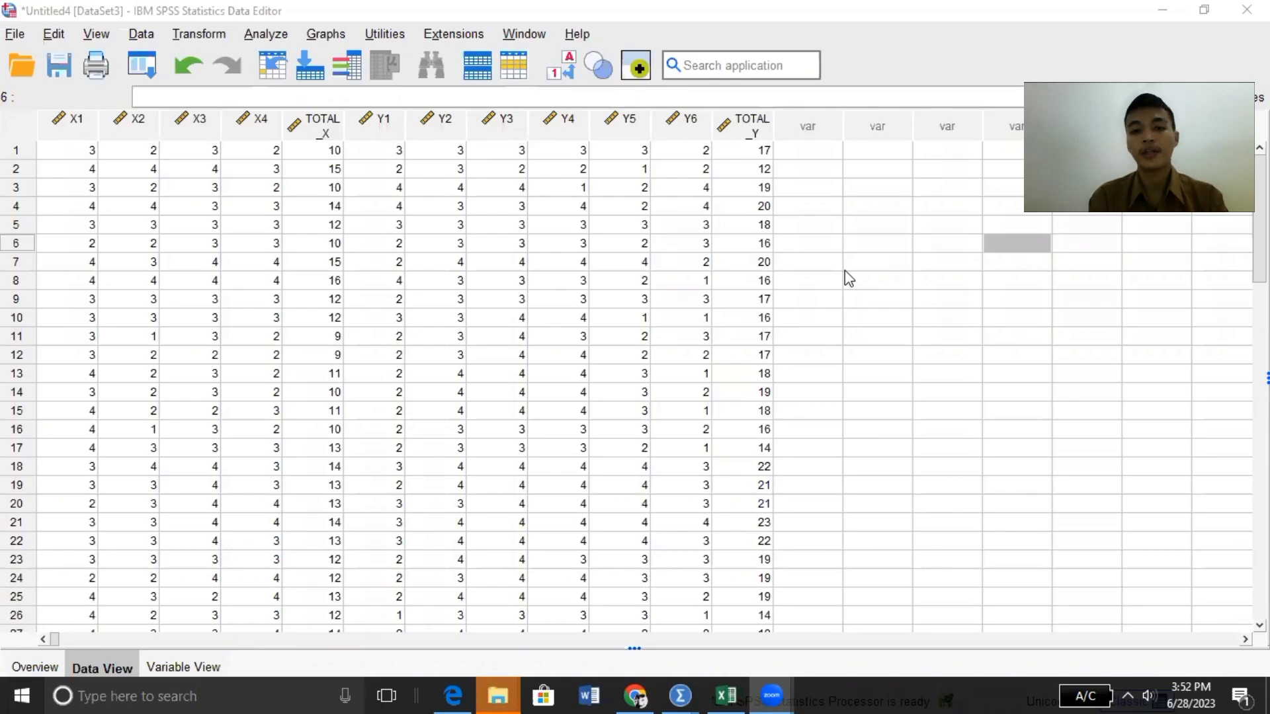
- Start a Reliability Analysis from the data editor and use all variables from X1 through TOTAL_Y as its items
left_click(256, 41)
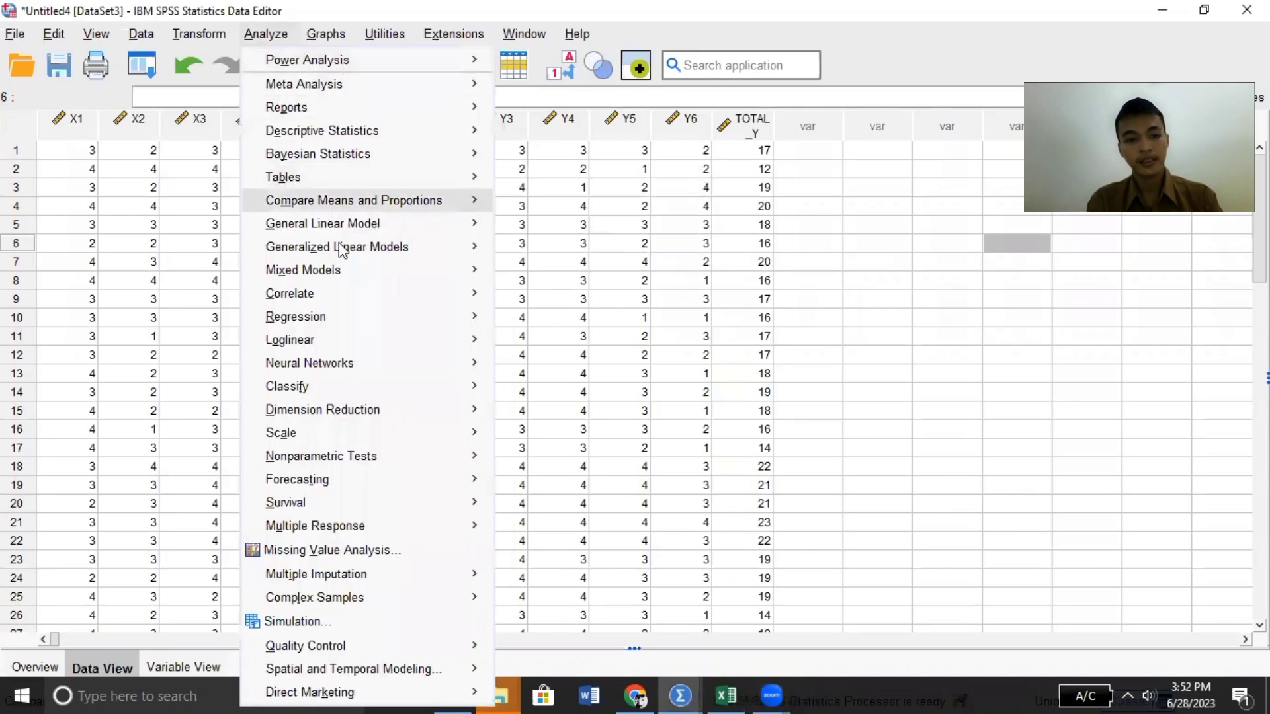
mouse_move(347, 430)
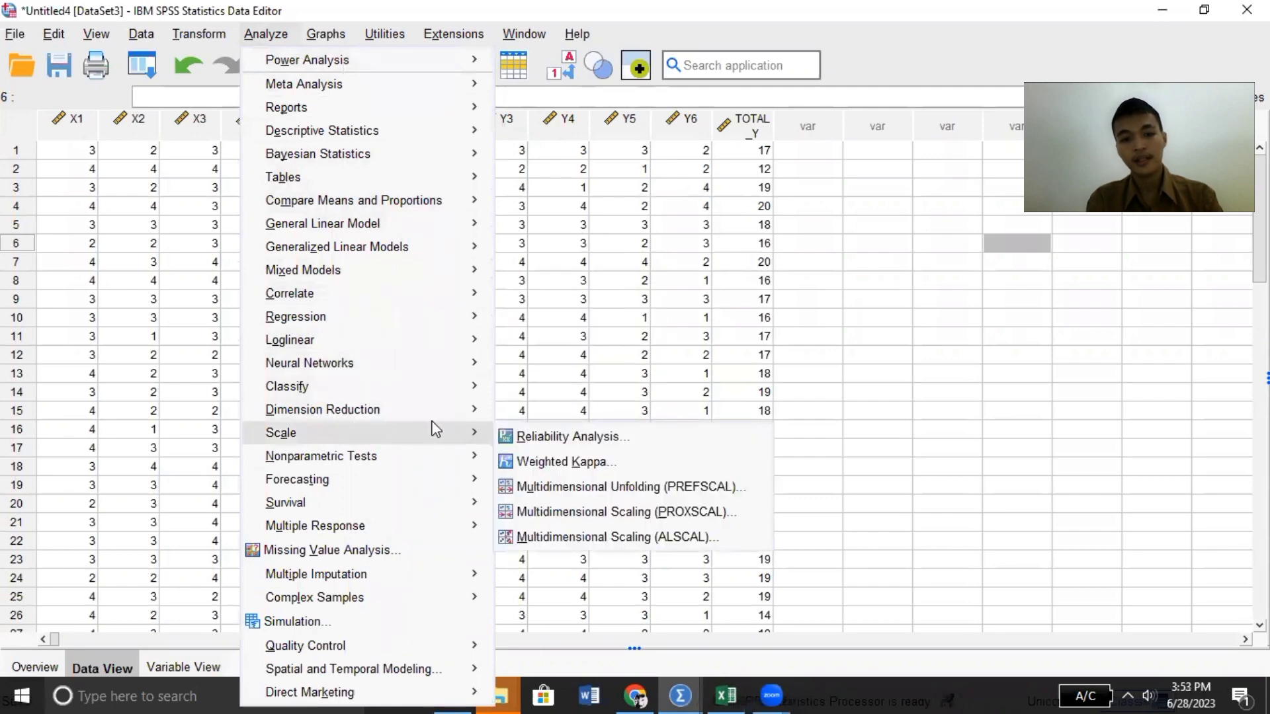
left_click(512, 439)
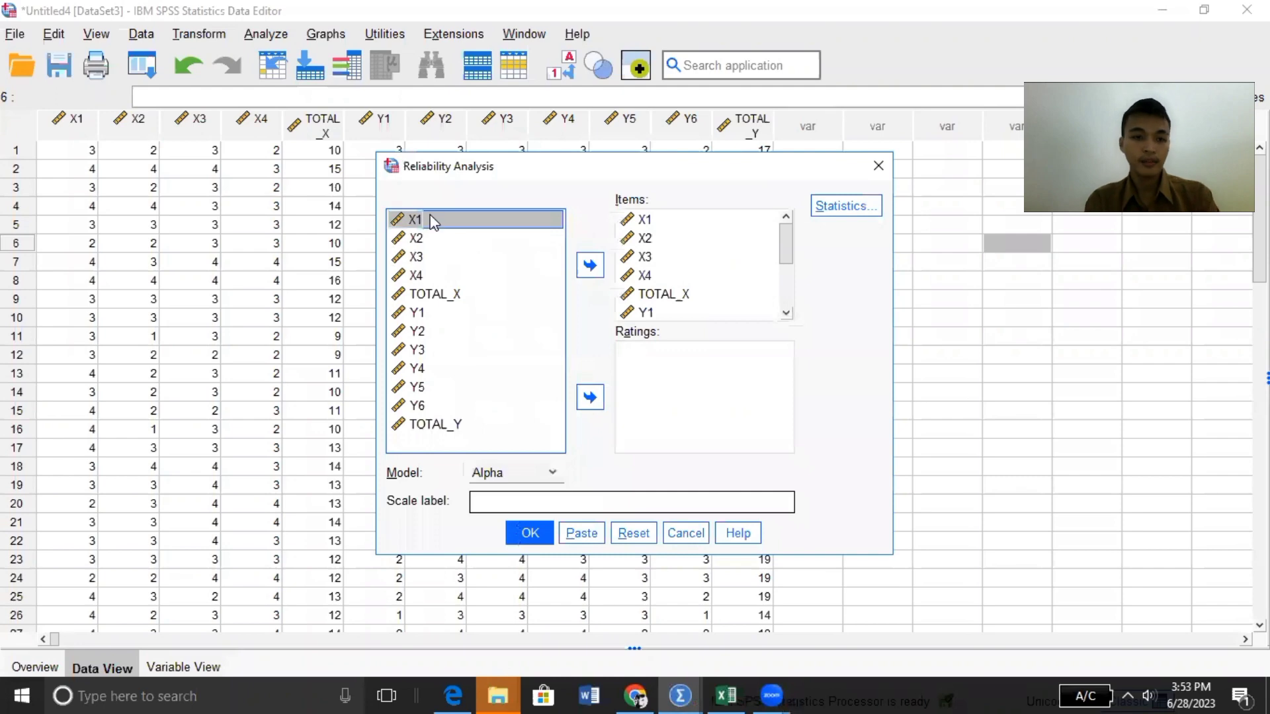
key("shift+Down")
key("shift+Down")
key("shift+Down")
key("shift+Down")
key("shift+Down")
key("shift+Down")
key("shift+Down")
key("shift+Down")
key("shift+Down")
key("shift+Down")
key("shift+Down")
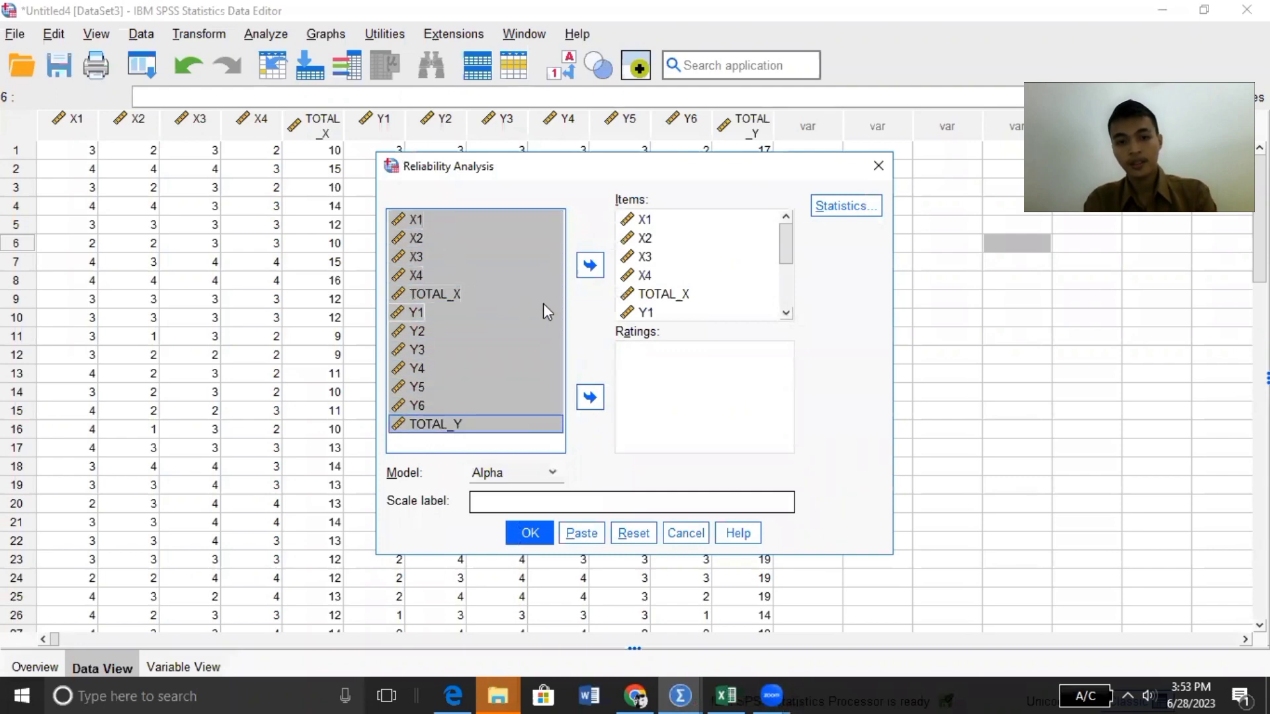
left_click(591, 265)
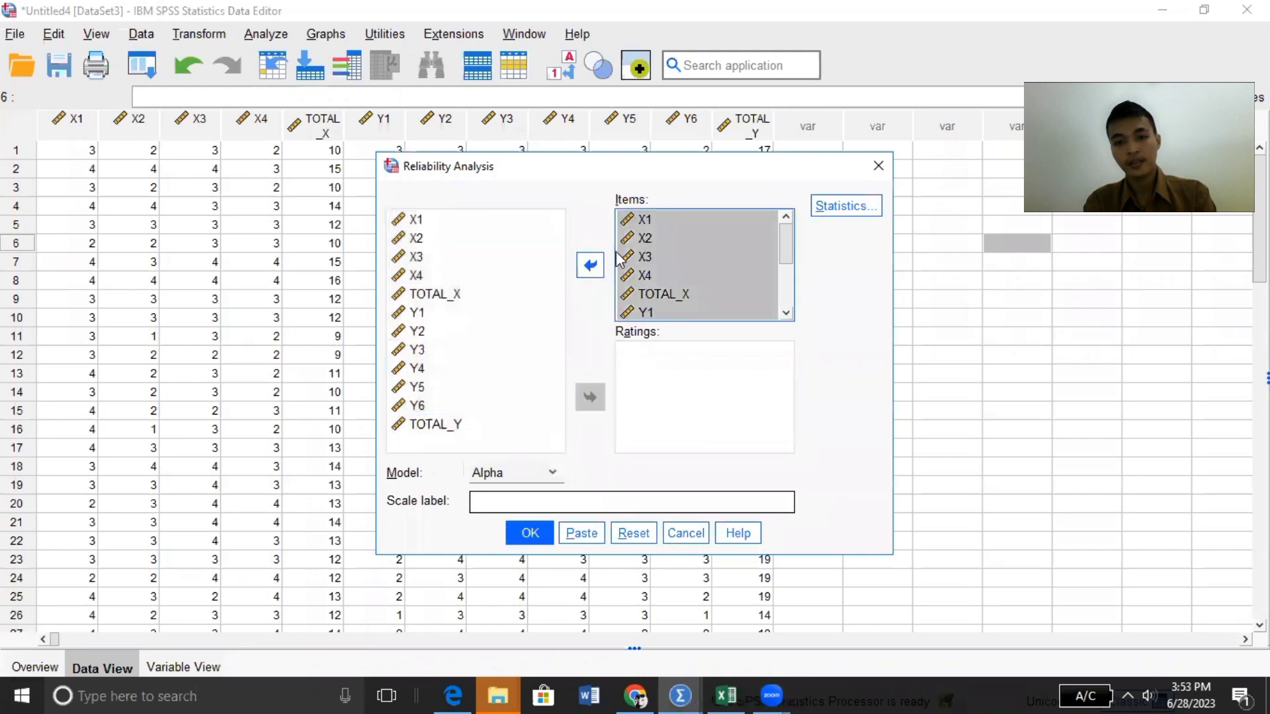
- Include the Scale if item deleted descriptives and run the reliability analysis with the Alpha model
left_click(835, 207)
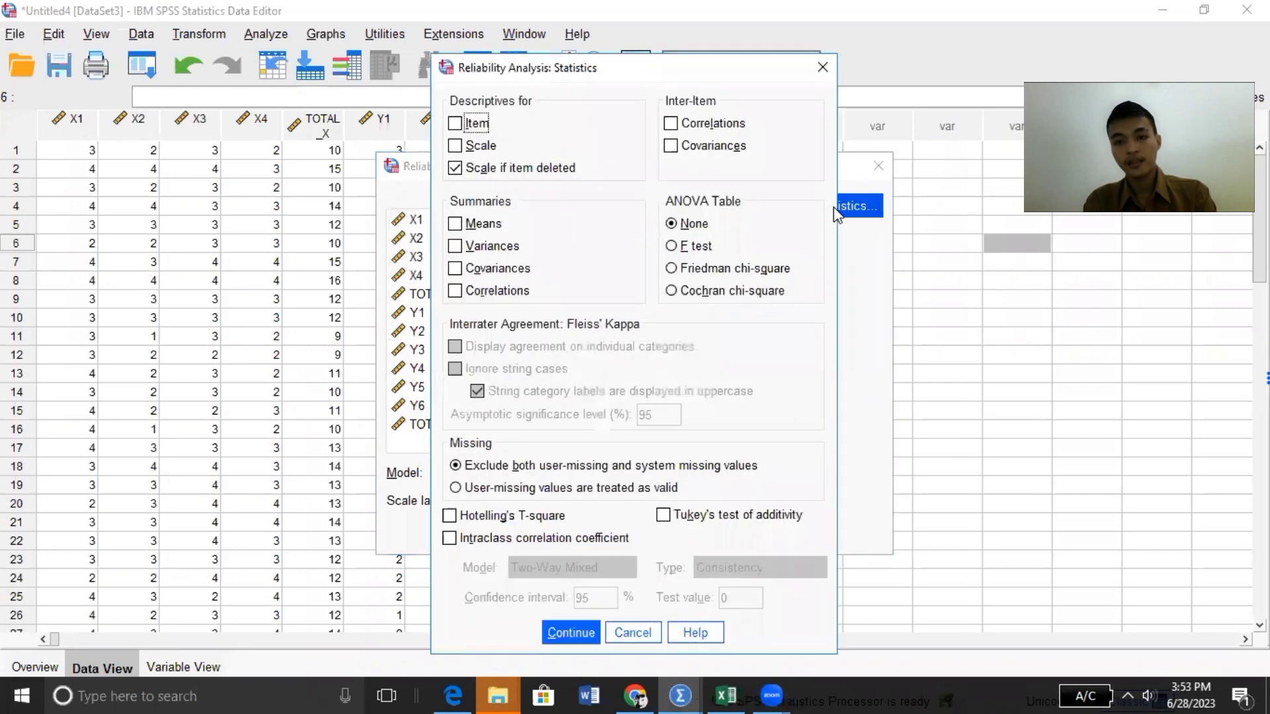
left_click(453, 169)
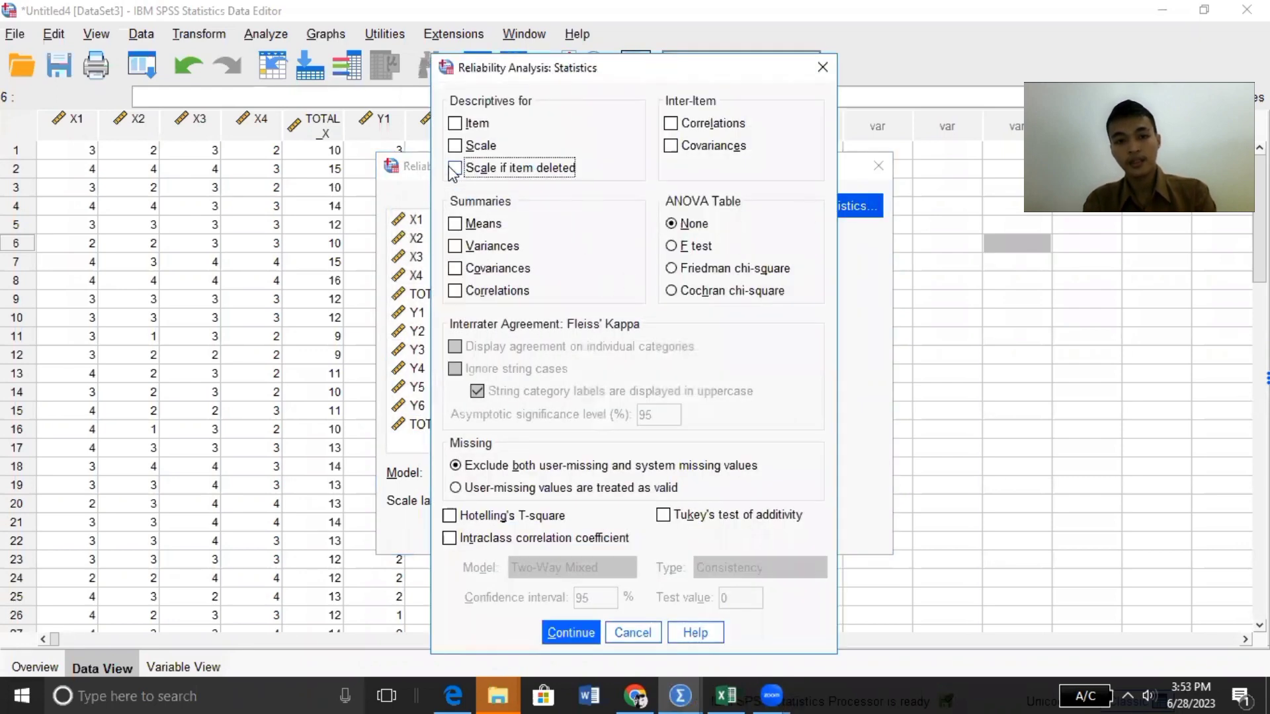
left_click(454, 169)
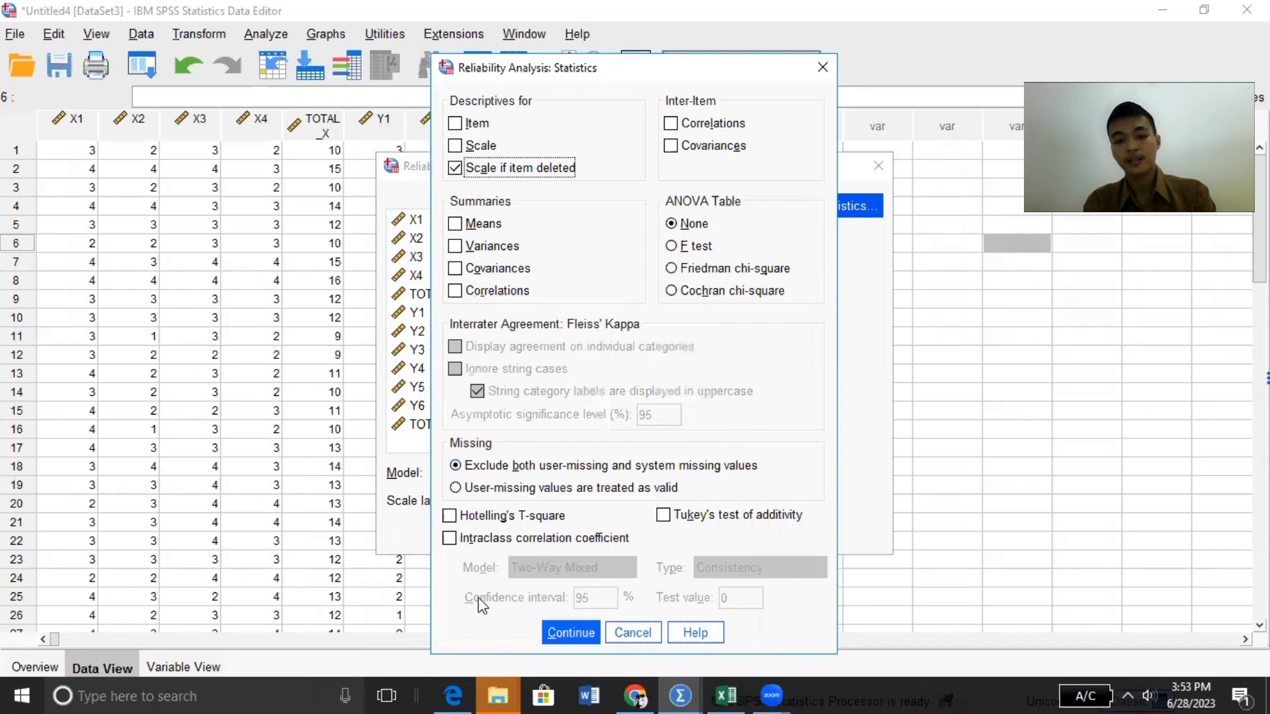
left_click(570, 633)
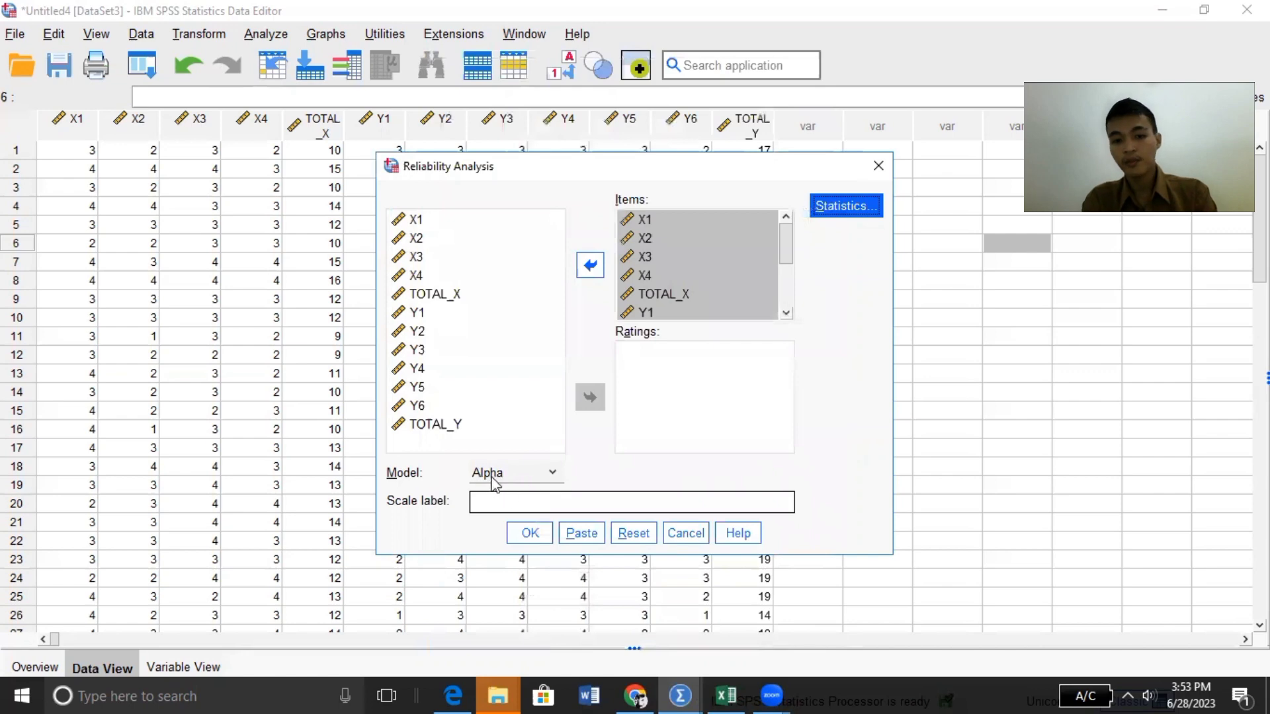
left_click(531, 541)
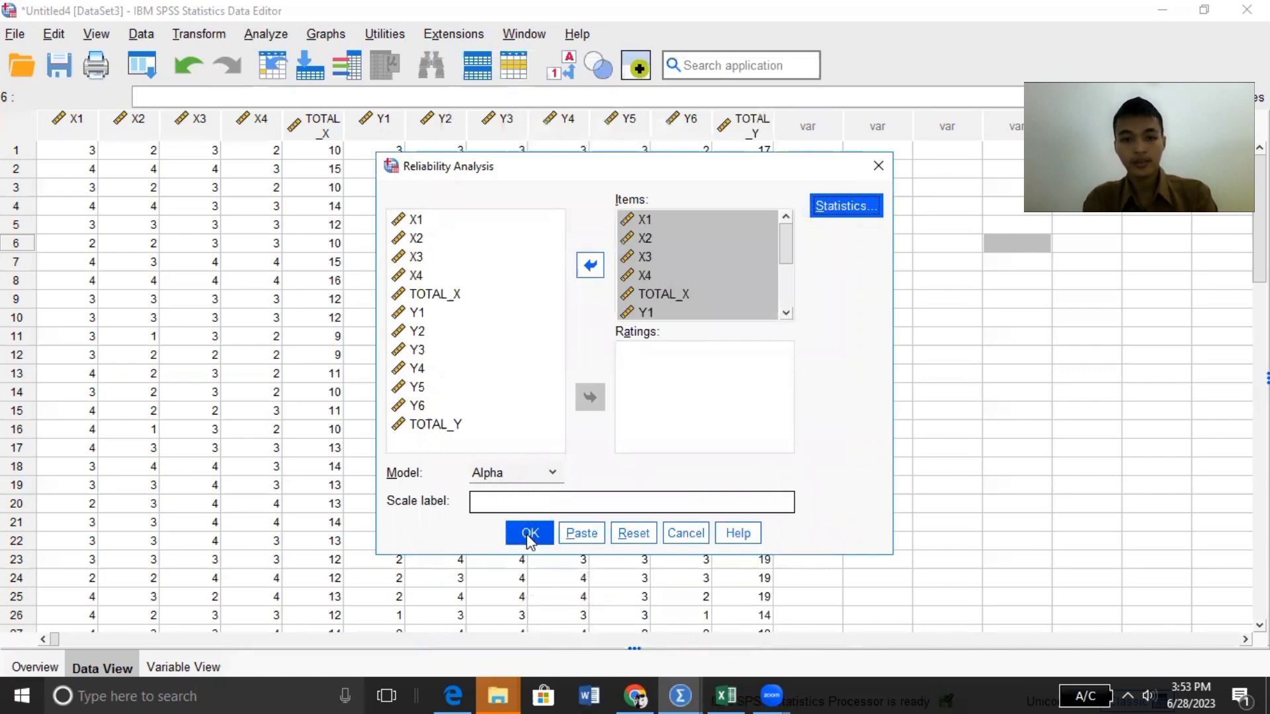
left_click(529, 536)
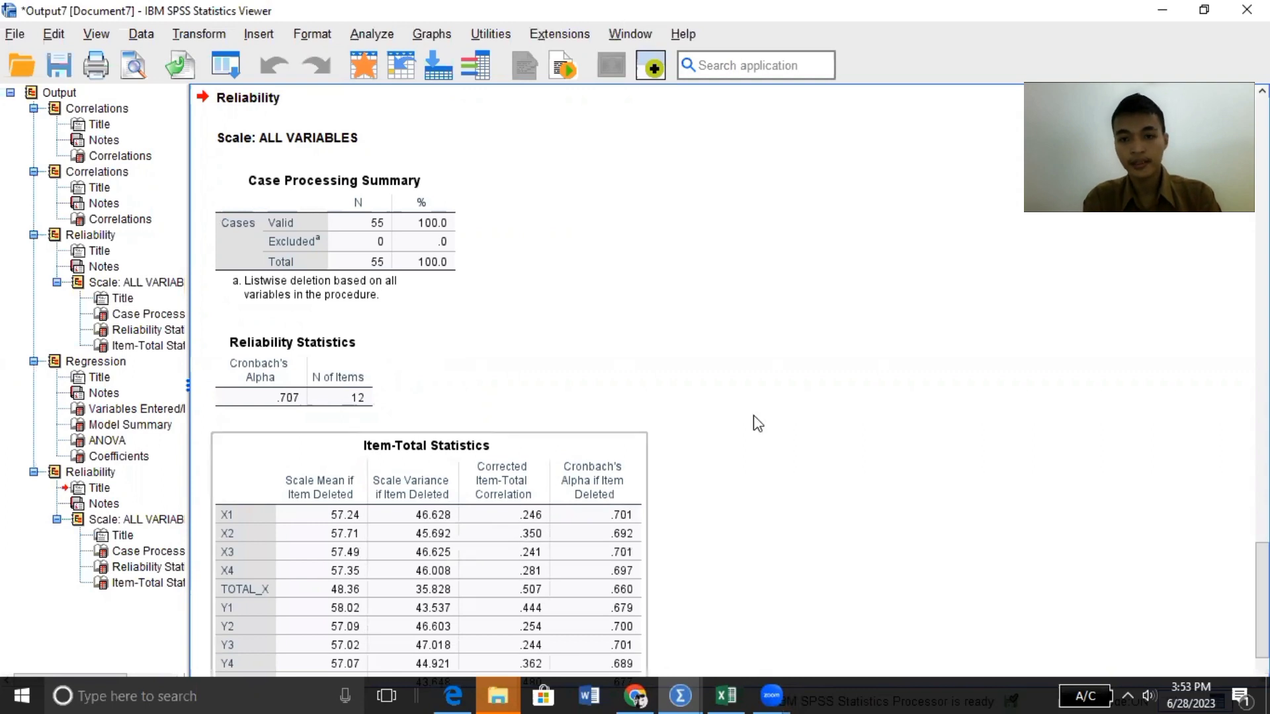
- Examine the new reliability output, including Cronbach's Alpha and the Item-Total Statistics table
left_click_drag(1262, 600, 1262, 533)
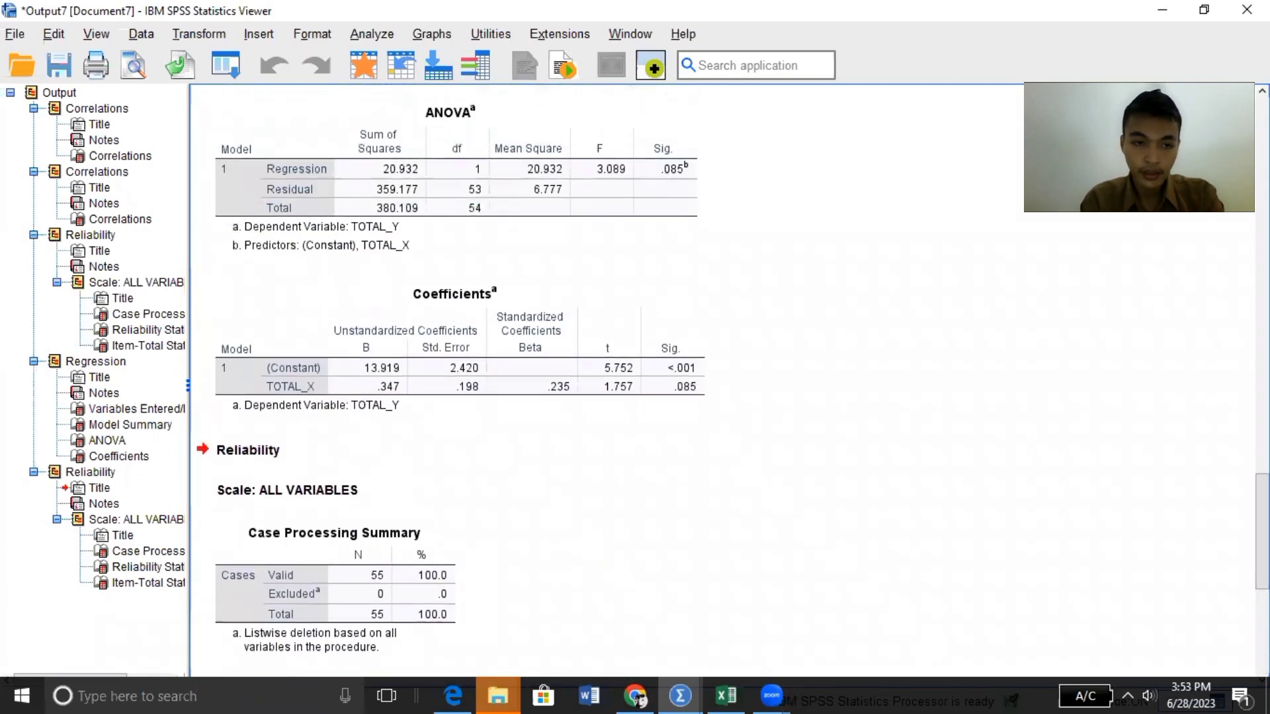
left_click_drag(1262, 533, 1262, 601)
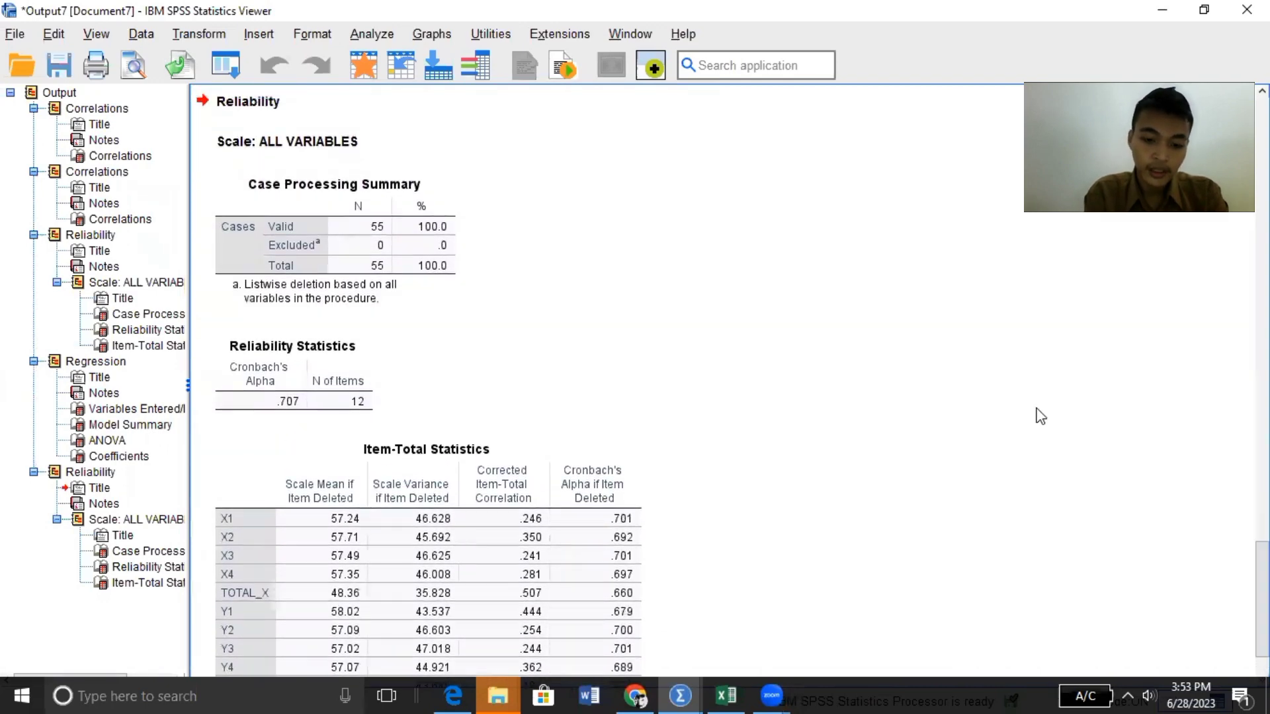
key("alt+Tab")
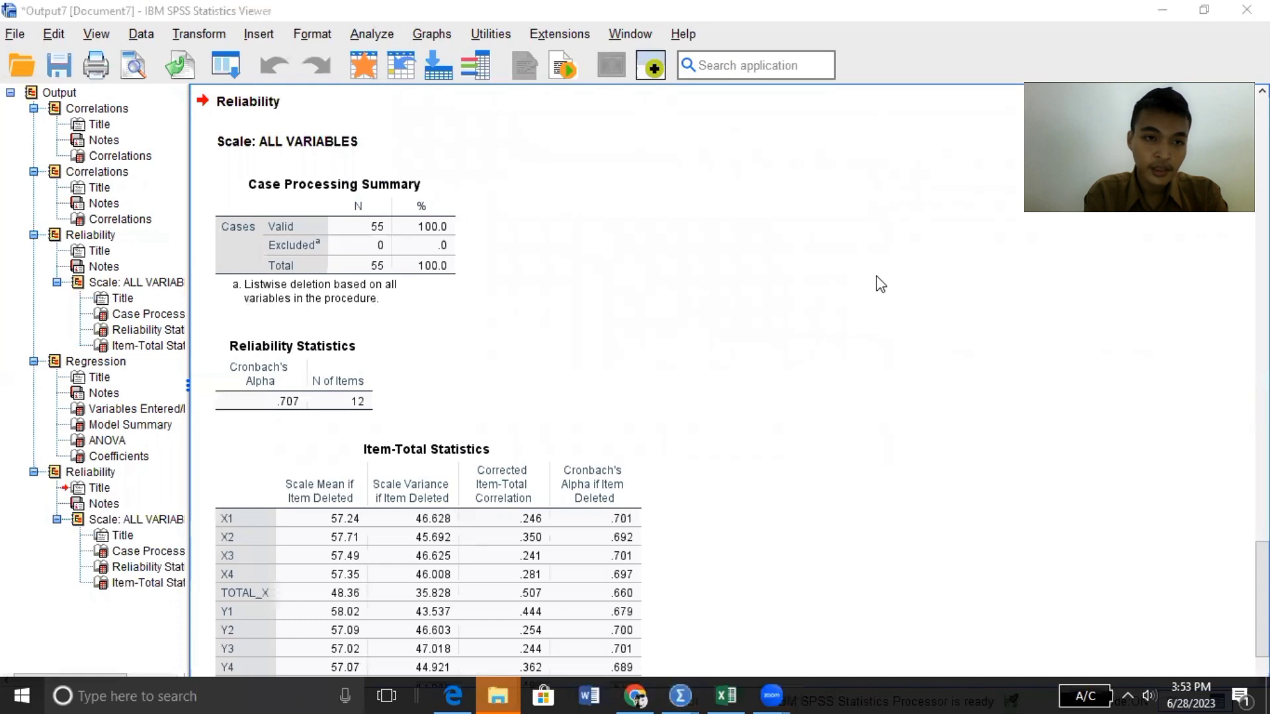
left_click(876, 284)
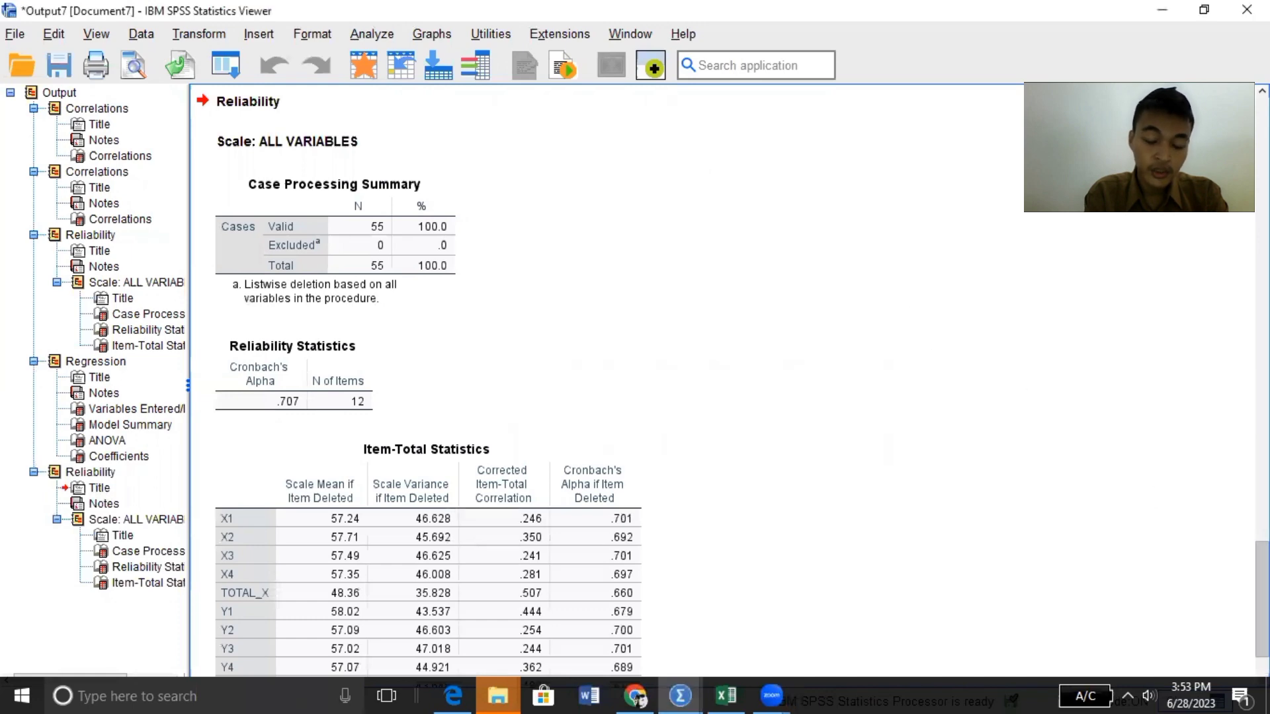
- Review the Reliability Statistics and each item's values in the Item-Total Statistics table through TOTAL_Y
left_click_drag(1262, 576, 1261, 448)
scroll(728, 381, "down", 15)
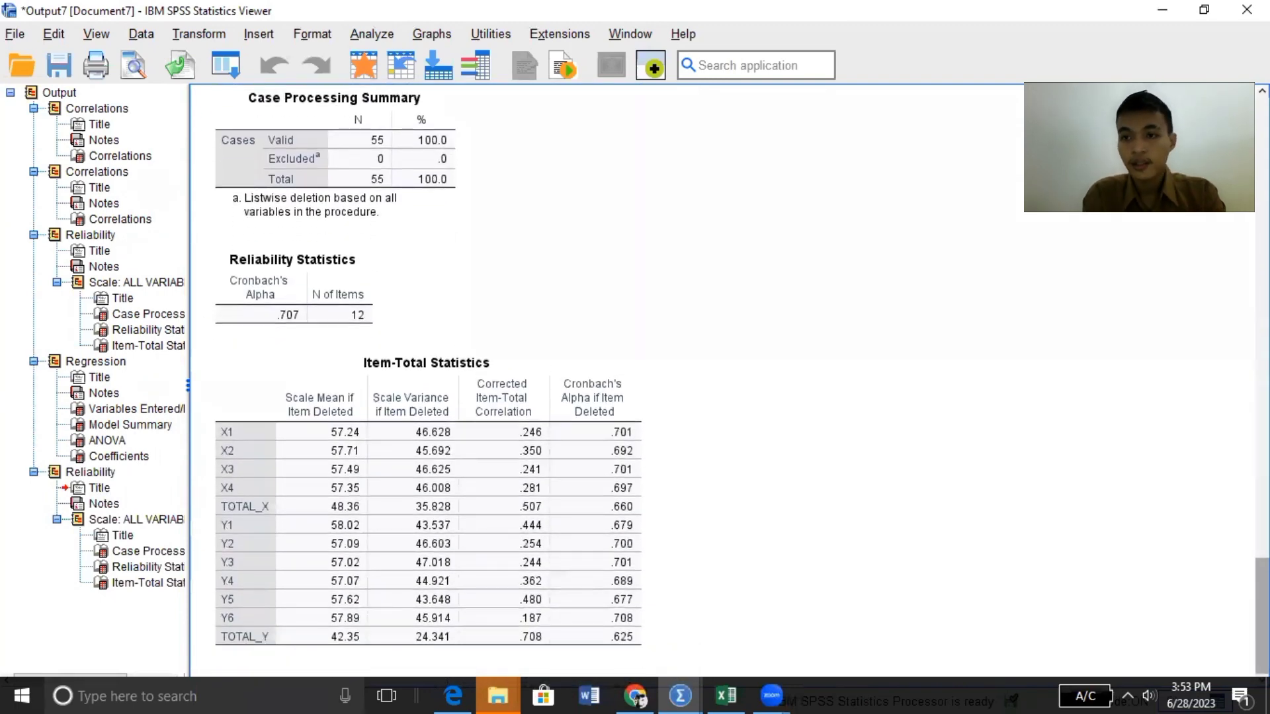
scroll(727, 381, "up", 2)
scroll(727, 382, "down", 1)
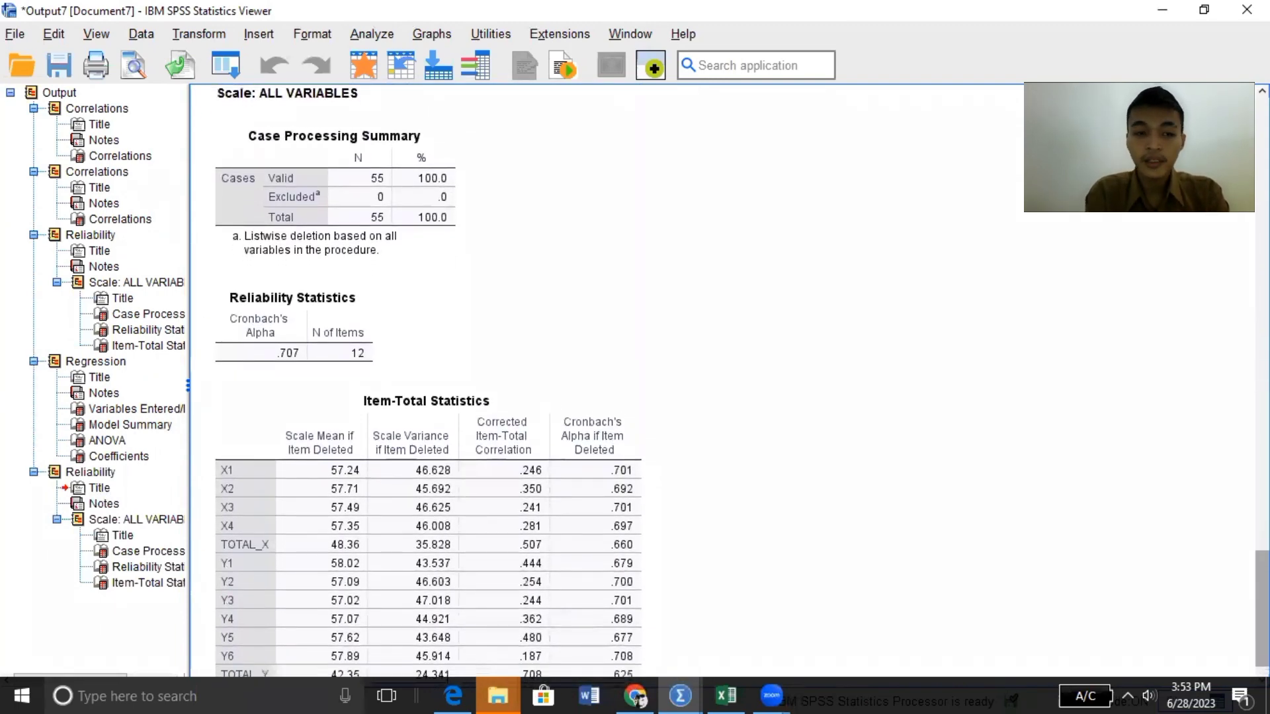
scroll(992, 275, "down", 2)
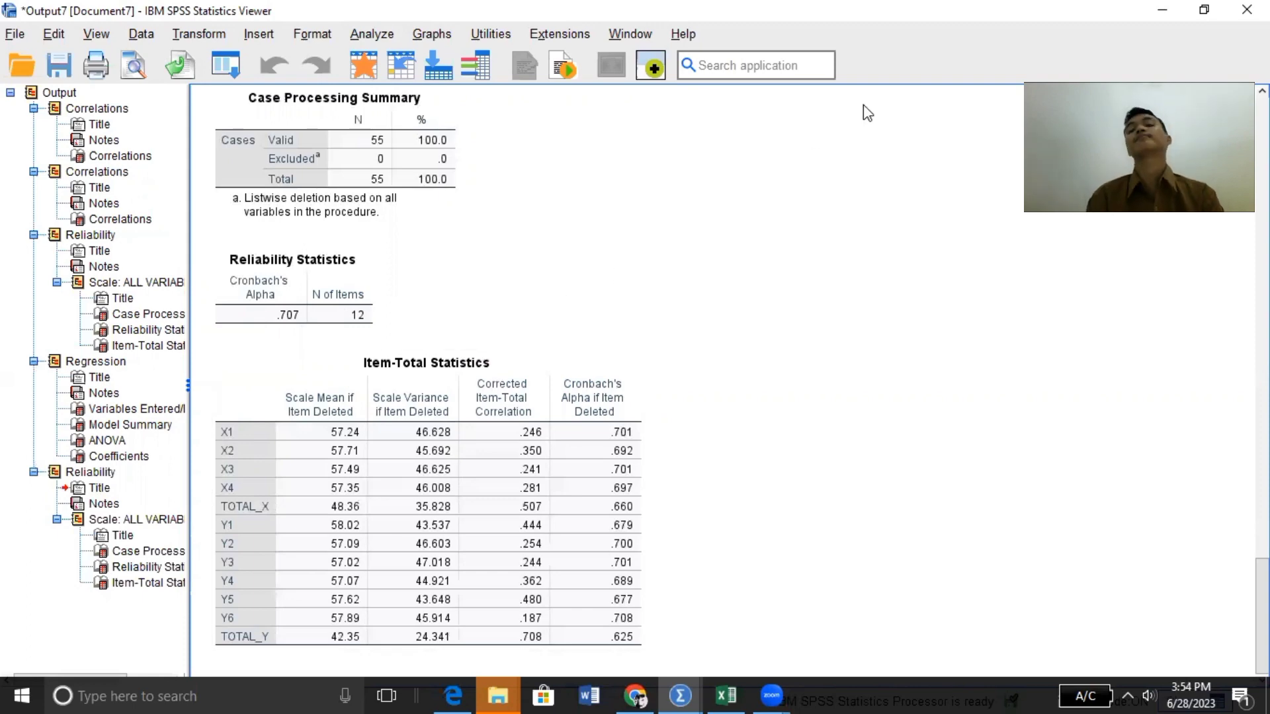
- Return to the data editor and run a Linear Regression with TOTAL_Y as dependent, TOTAL_X as independent and the Enter method
left_click(1162, 10)
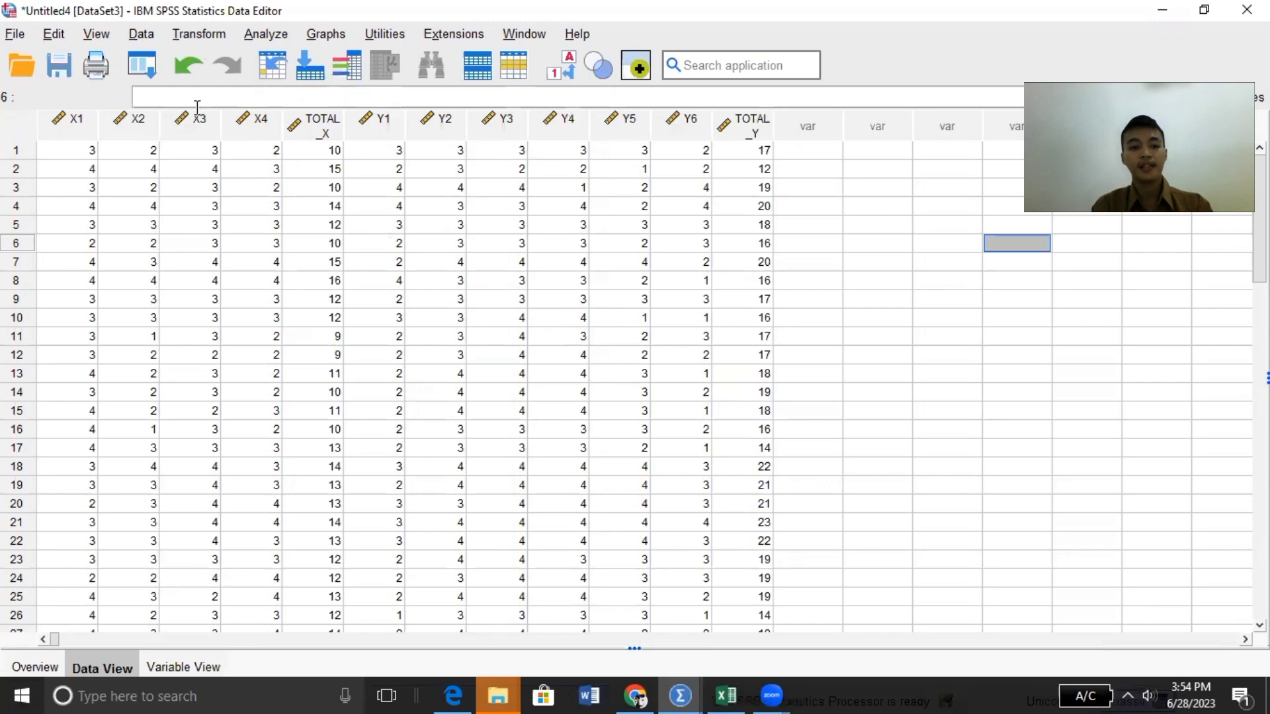
left_click(272, 41)
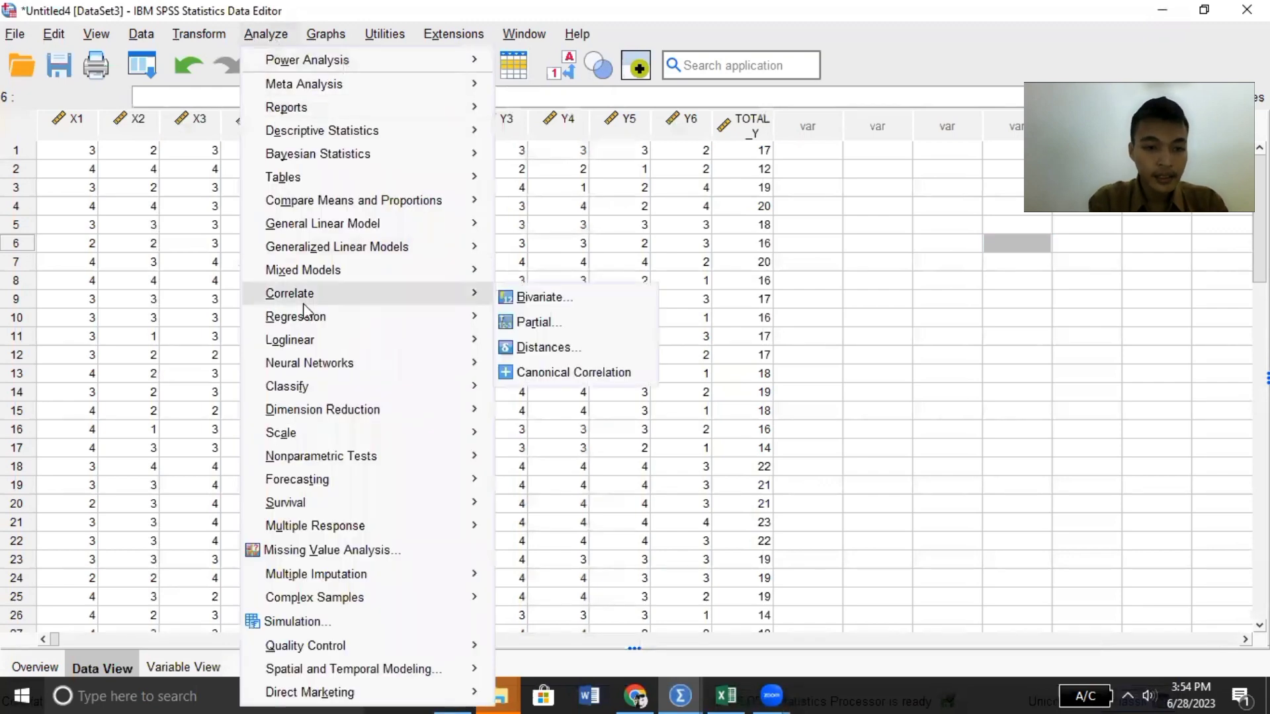
mouse_move(316, 322)
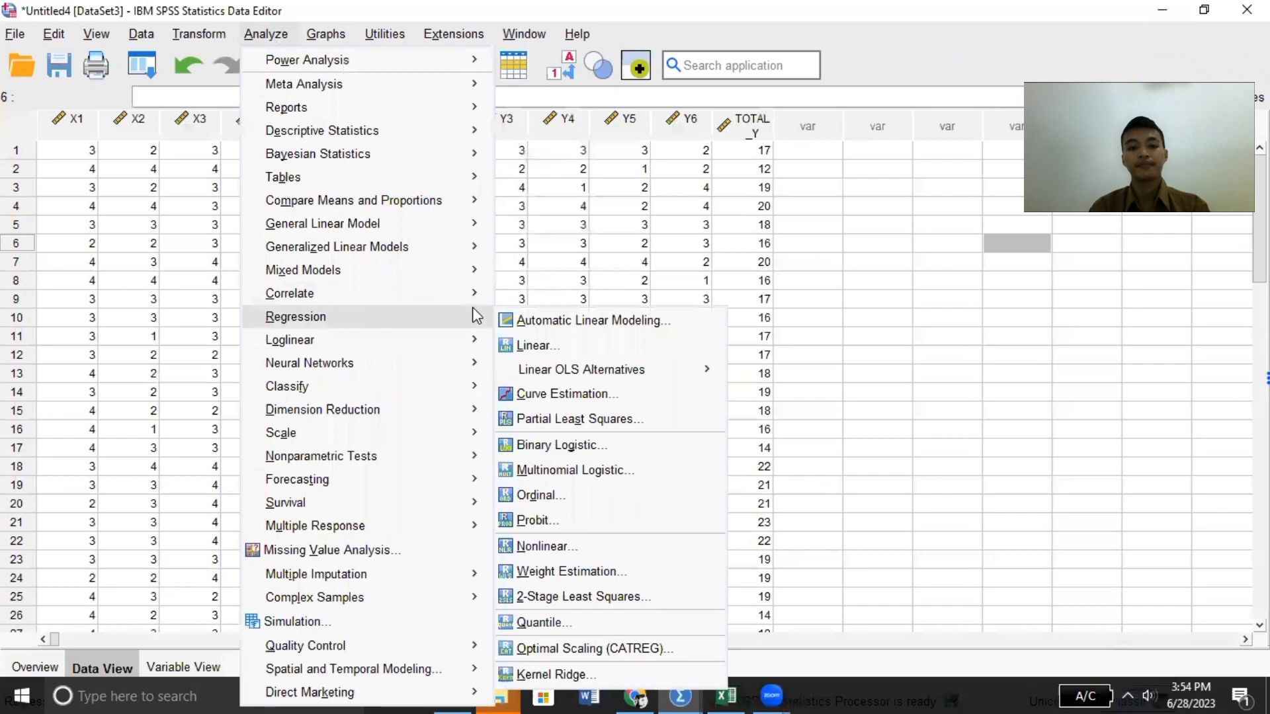
left_click(542, 347)
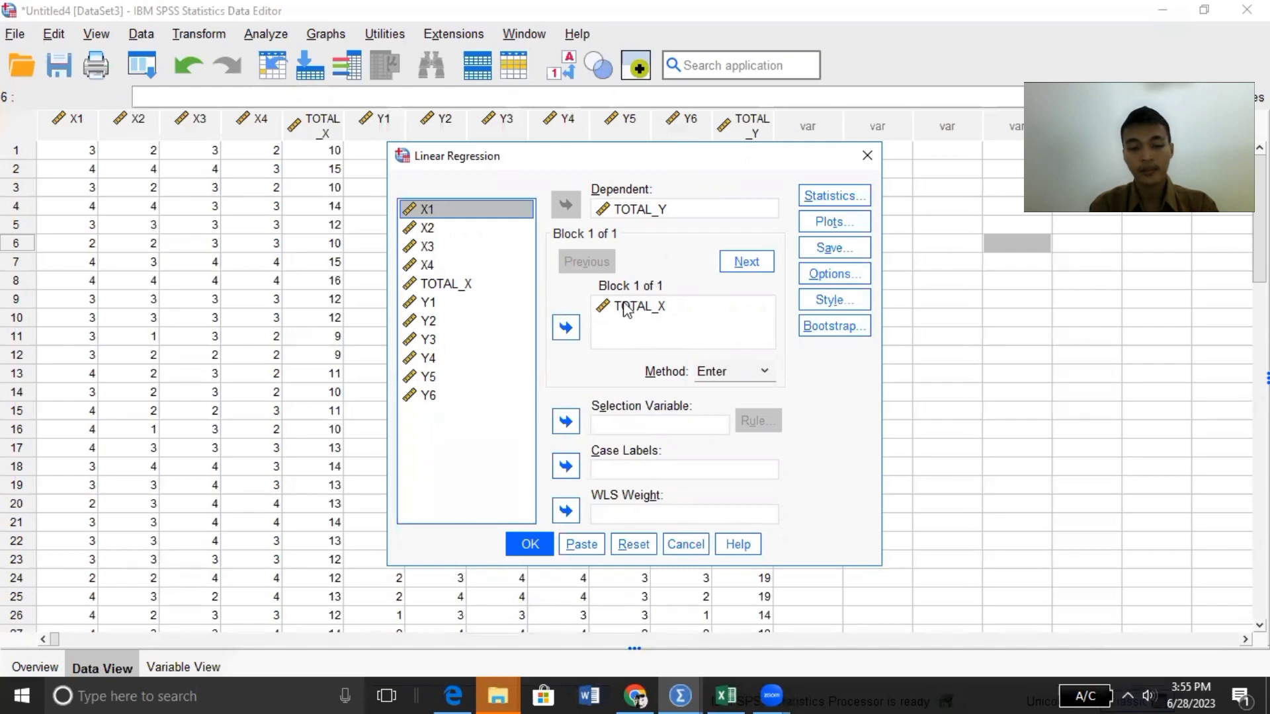
left_click_drag(469, 283, 640, 312)
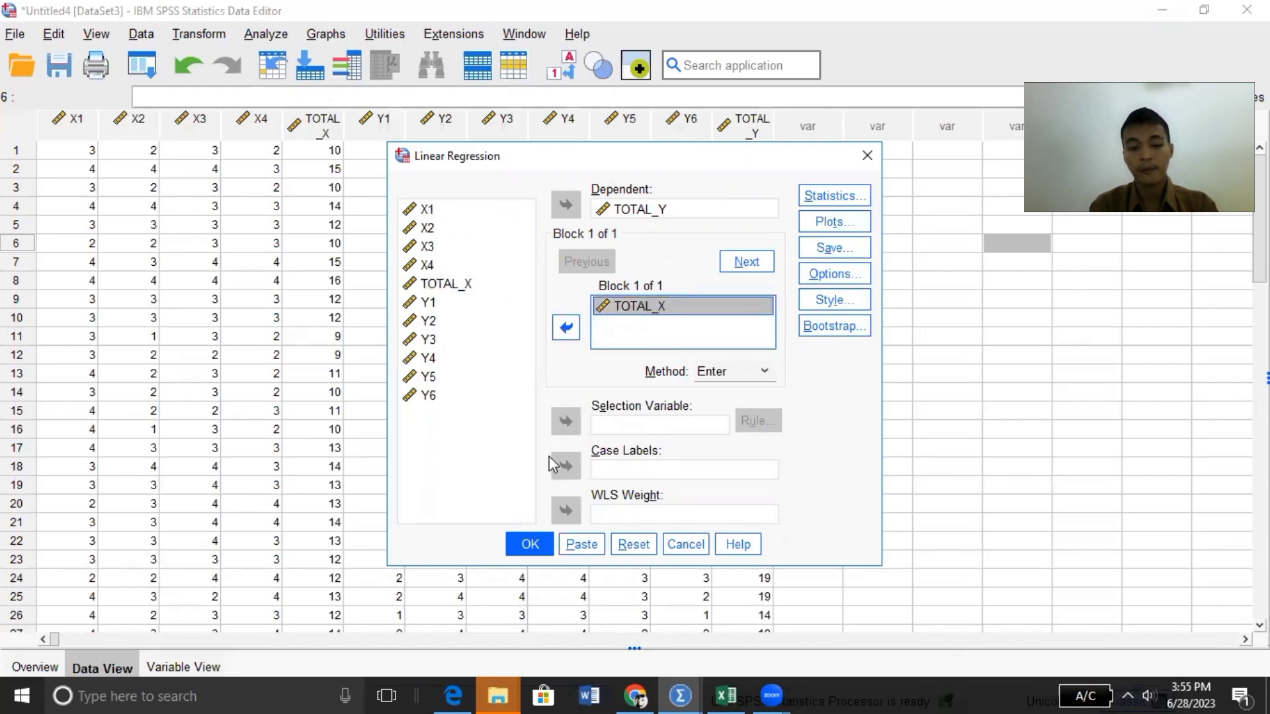
left_click(536, 544)
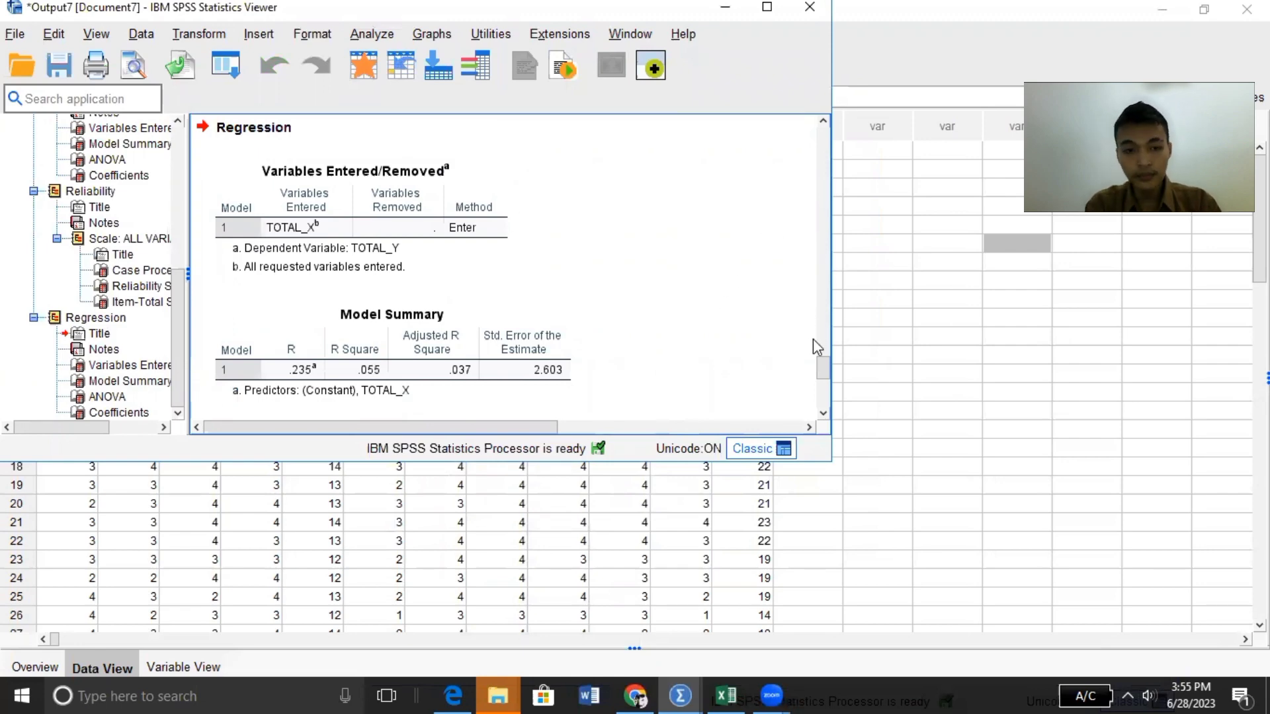
- Examine the regression output for TOTAL_X on TOTAL_Y, covering the Variables Entered/Removed, Model Summary, ANOVA and Coefficients tables
left_click_drag(824, 367, 826, 402)
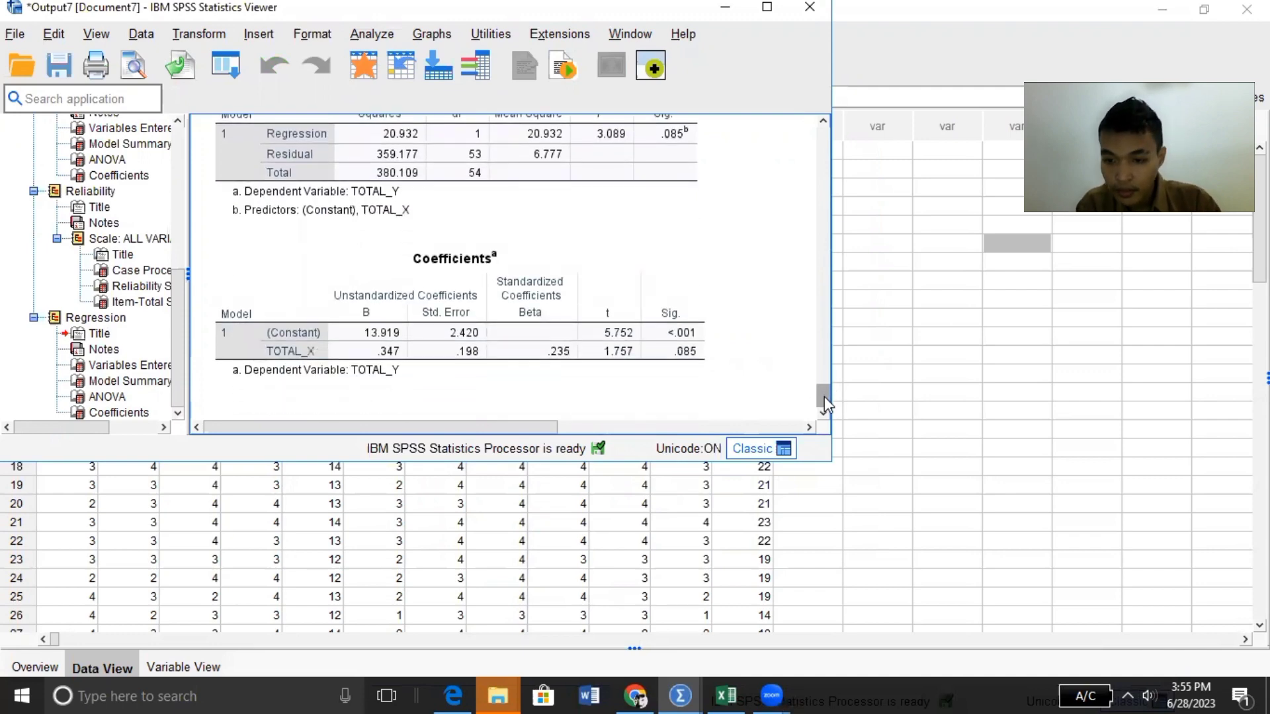
left_click_drag(825, 398, 820, 279)
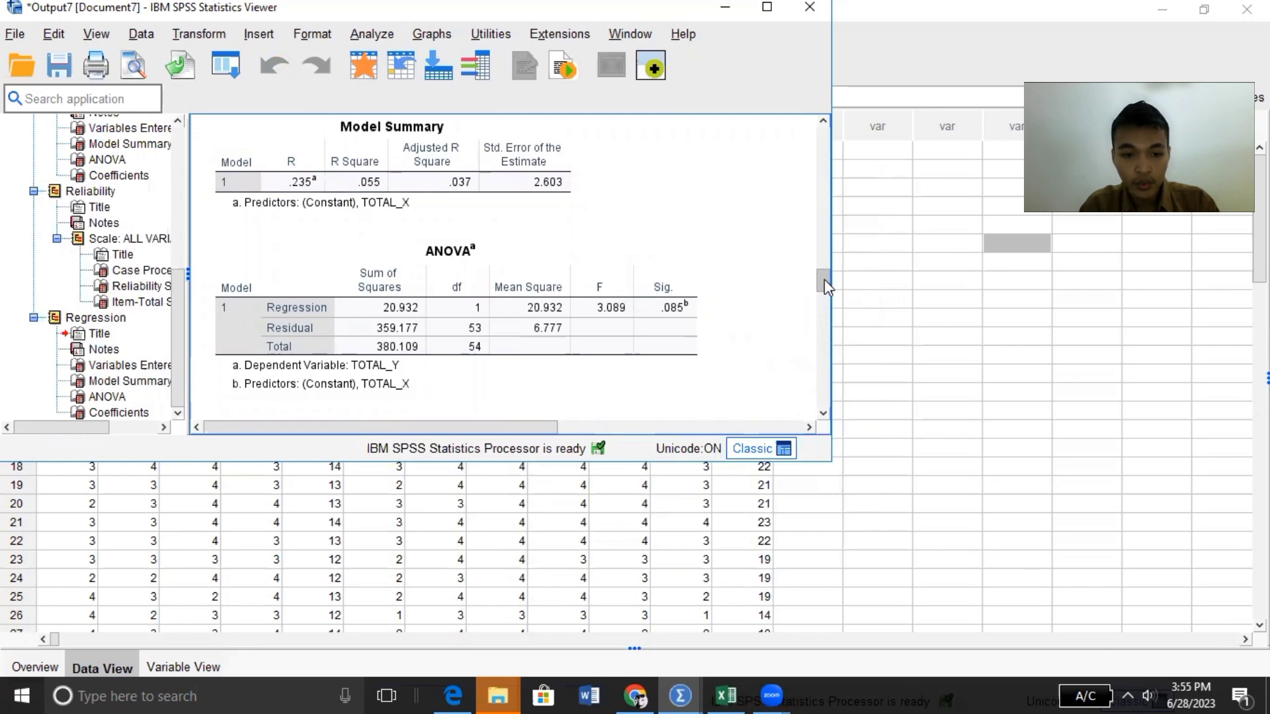
left_click_drag(825, 282, 827, 410)
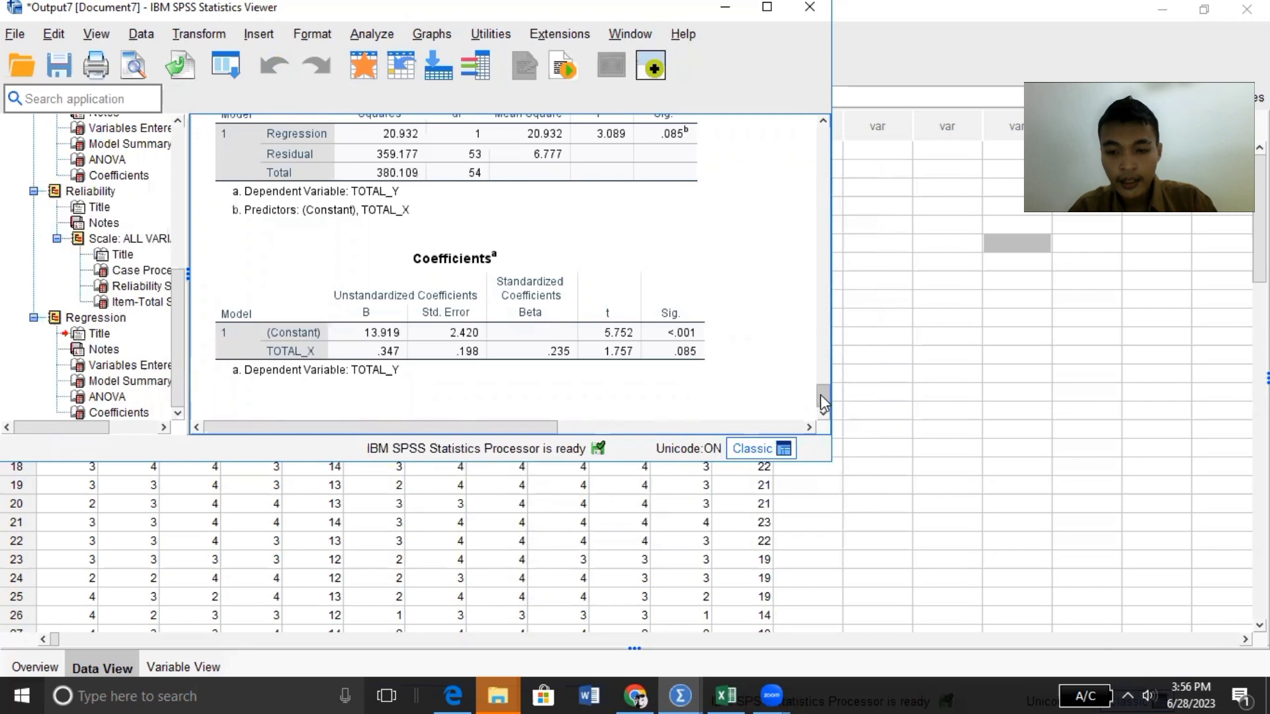
mouse_move(820, 389)
left_mouse_down()
mouse_move(820, 368)
mouse_move(821, 380)
left_mouse_up()
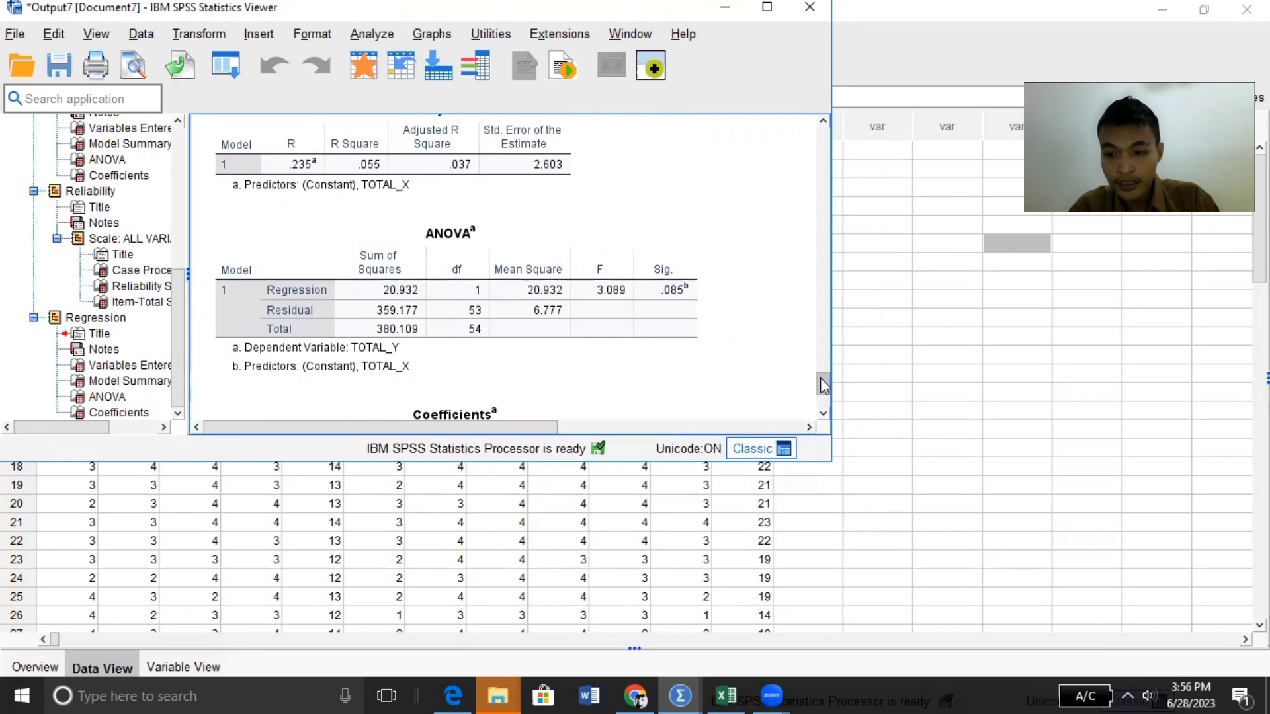
mouse_move(820, 378)
left_mouse_down()
mouse_move(823, 367)
mouse_move(823, 391)
mouse_move(823, 361)
left_mouse_up()
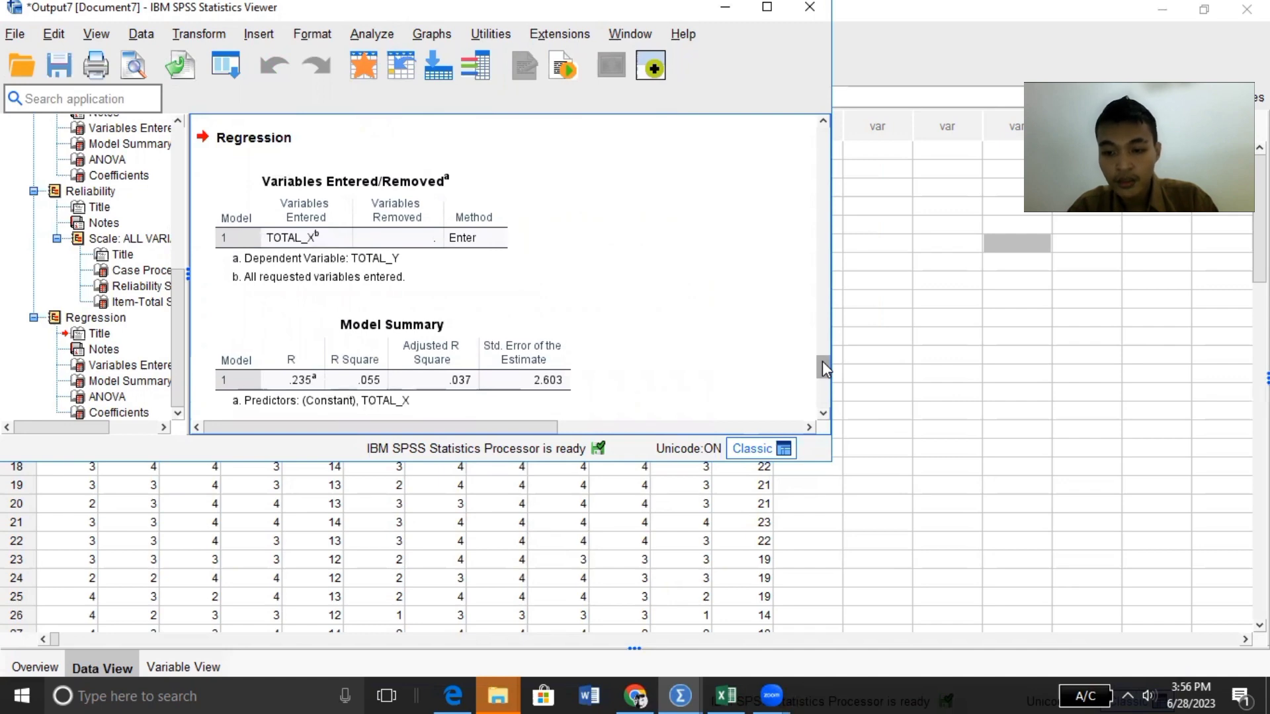
left_click_drag(823, 362, 824, 276)
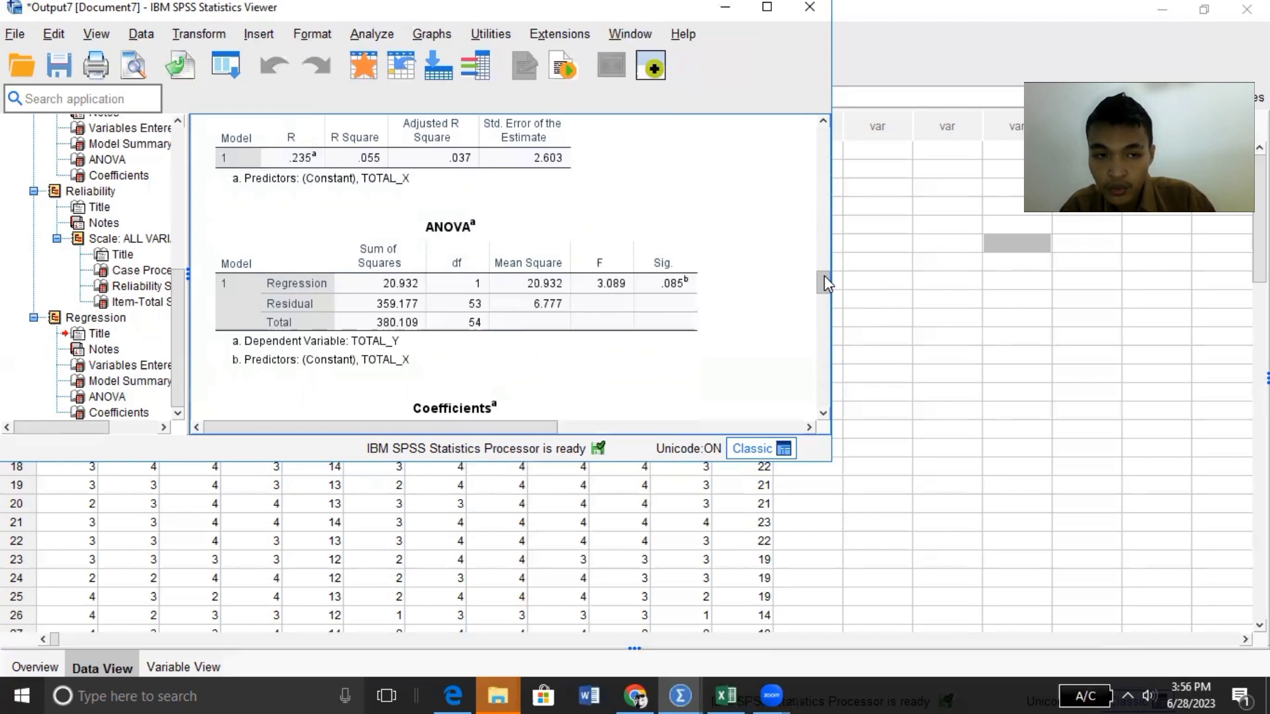
left_click_drag(824, 277, 818, 430)
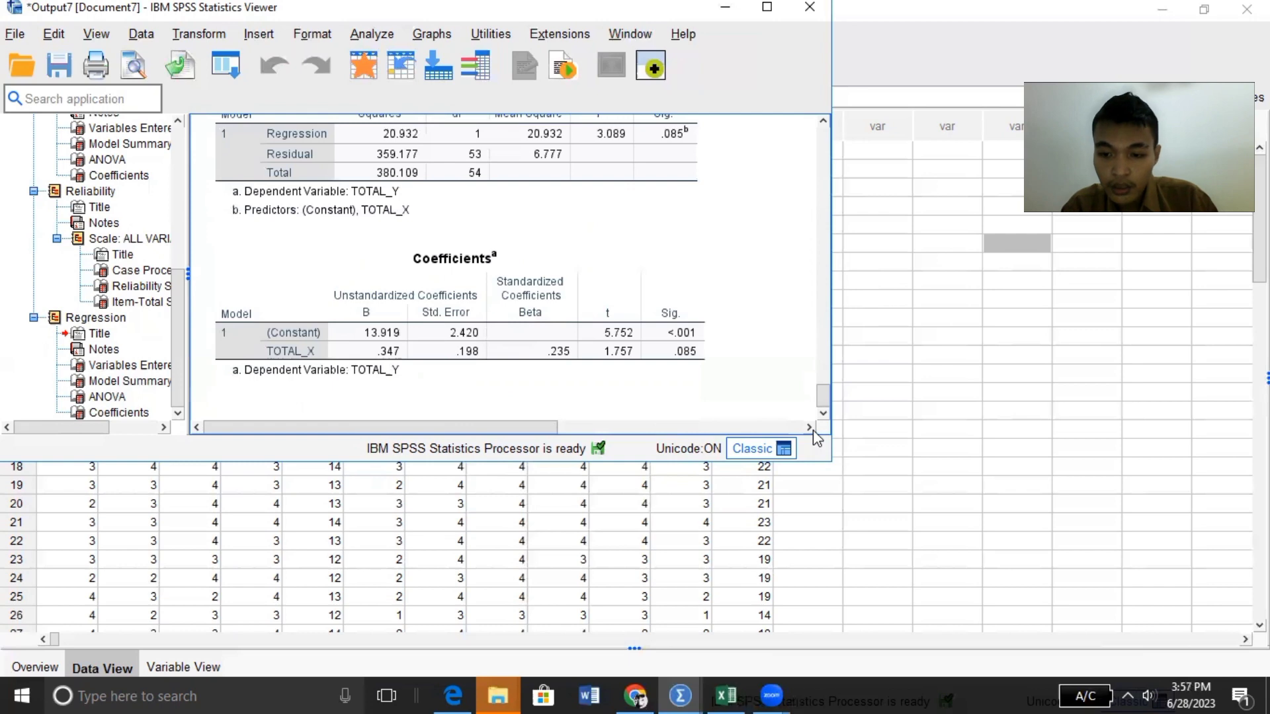
left_click_drag(826, 396, 831, 389)
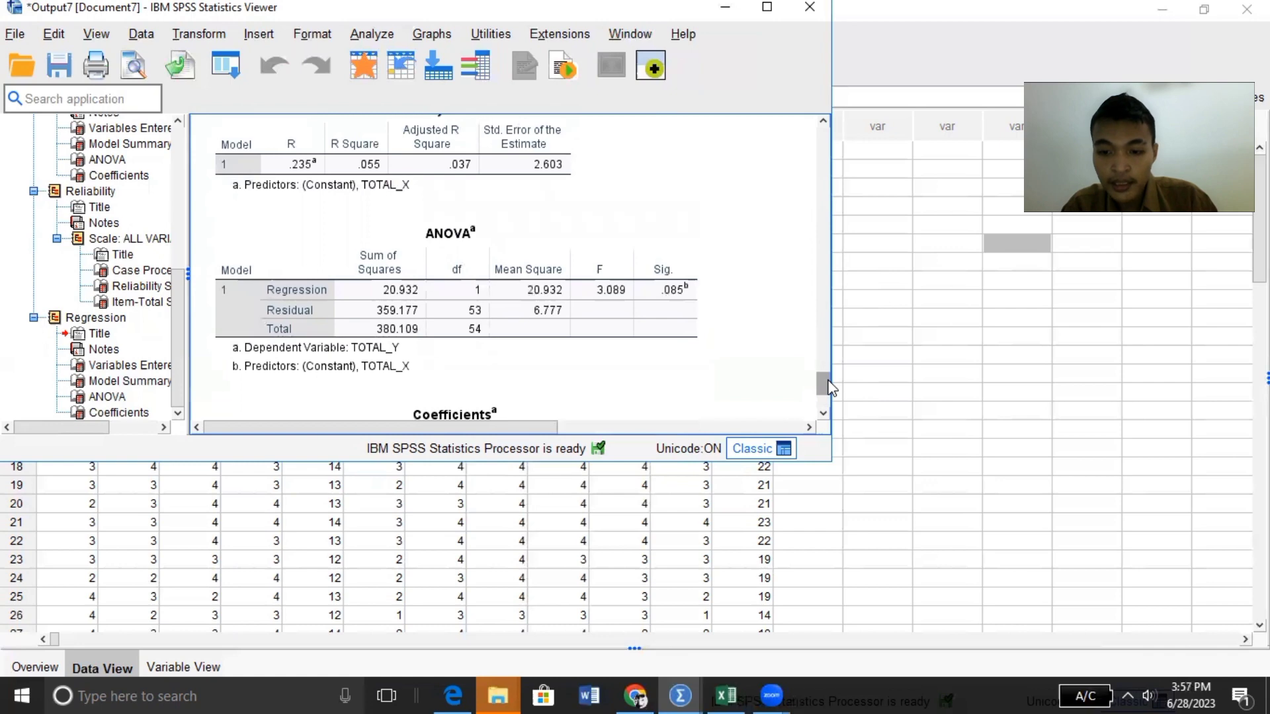
mouse_move(830, 389)
left_mouse_down()
mouse_move(829, 401)
mouse_move(826, 371)
left_mouse_up()
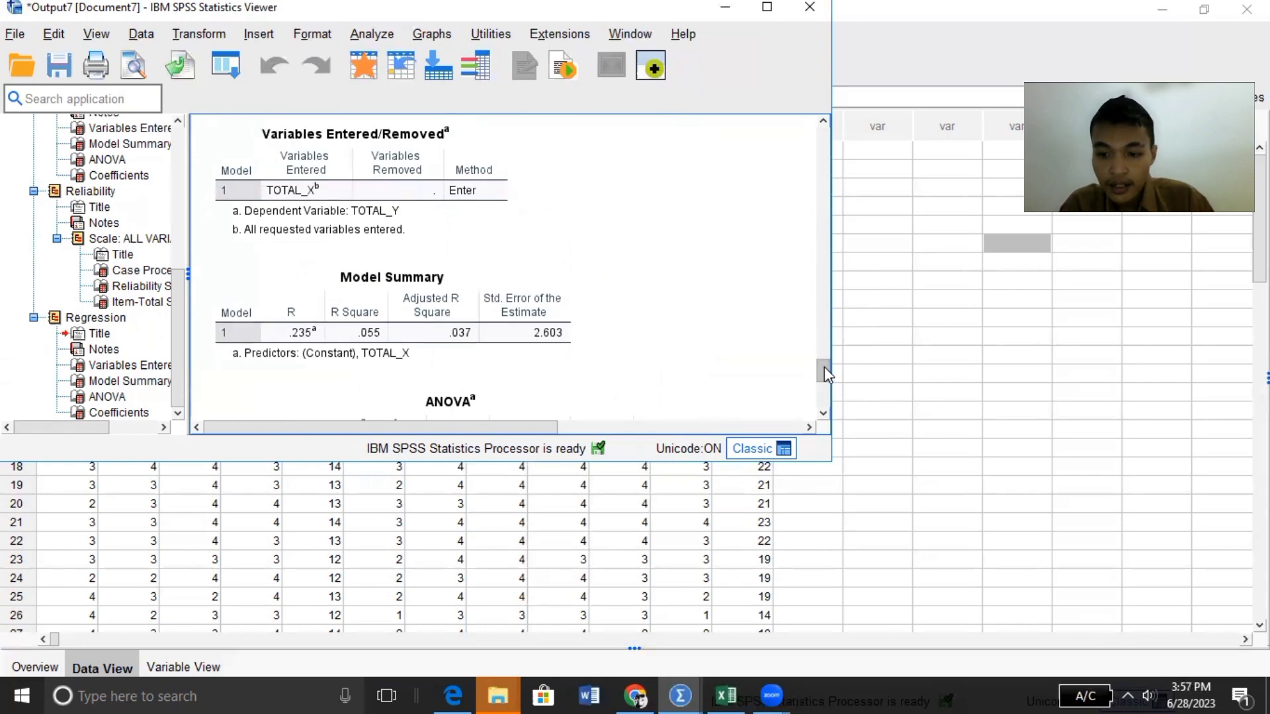
- Inspect the Coefficients table's constant and TOTAL_X rows, and compare the TOTAL_X significance with the ANOVA table
left_click_drag(825, 366, 823, 395)
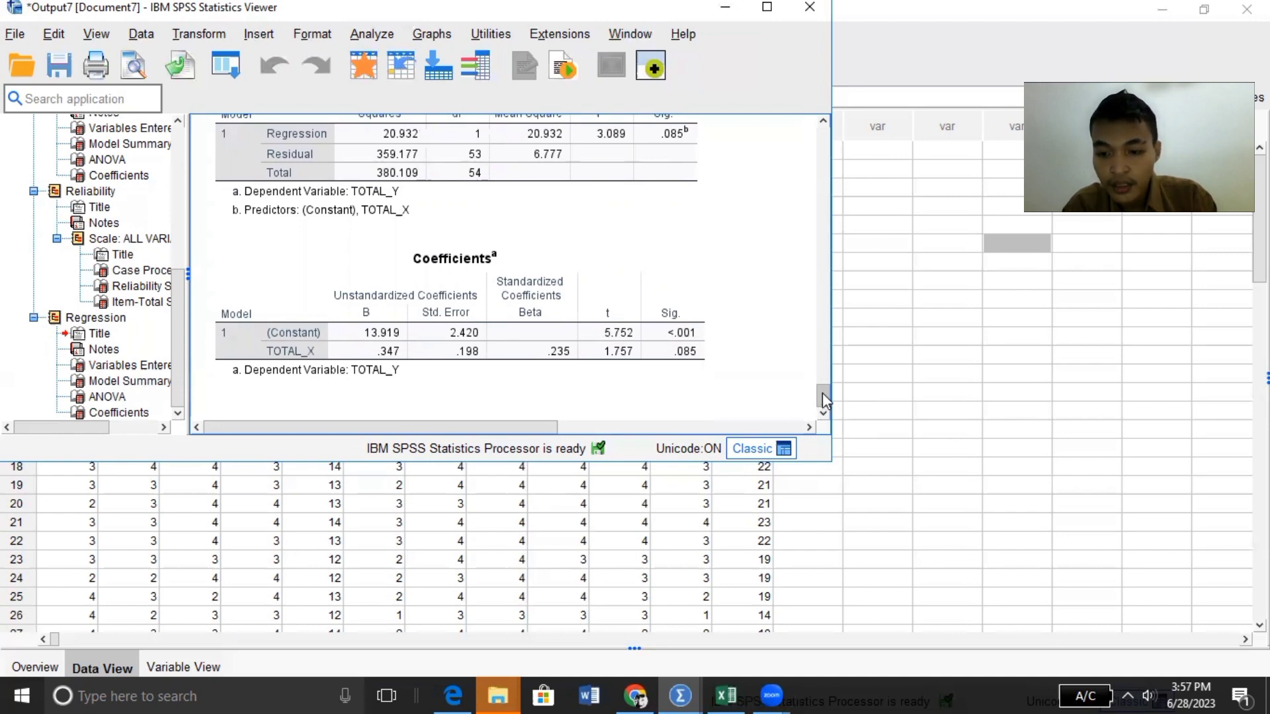
left_click_drag(823, 391, 823, 390)
left_click(387, 371)
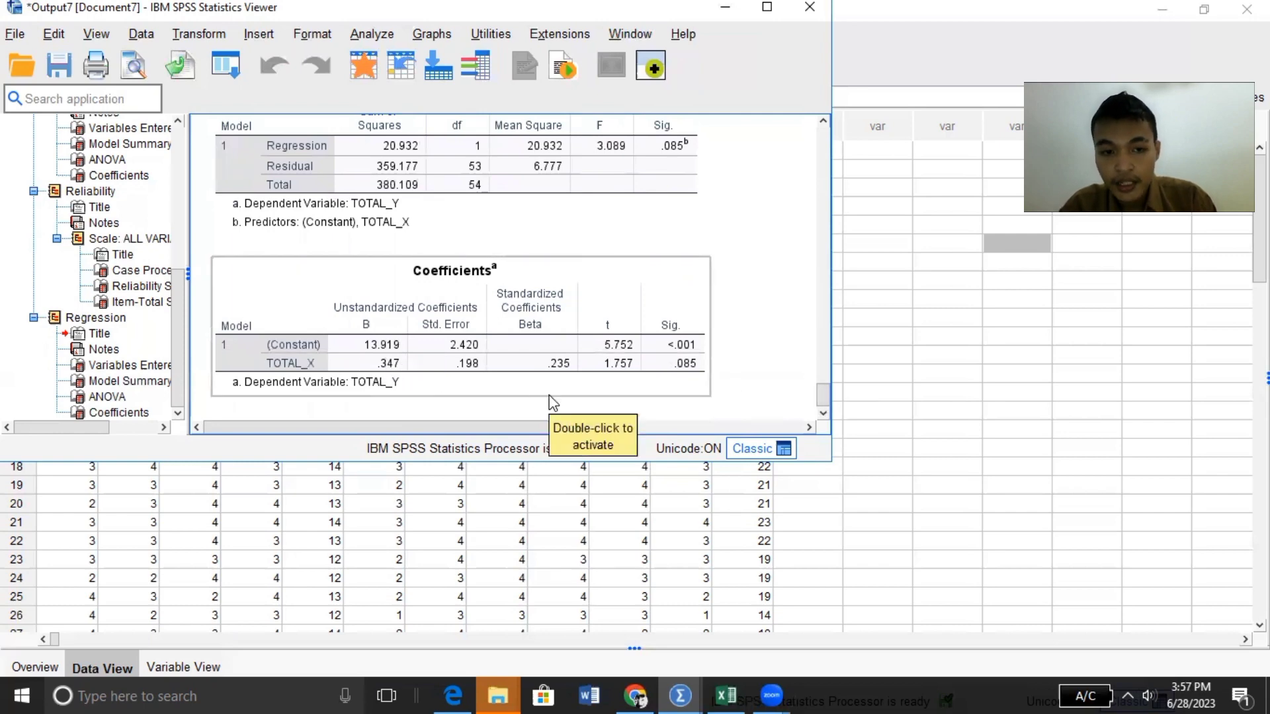
left_click(713, 294)
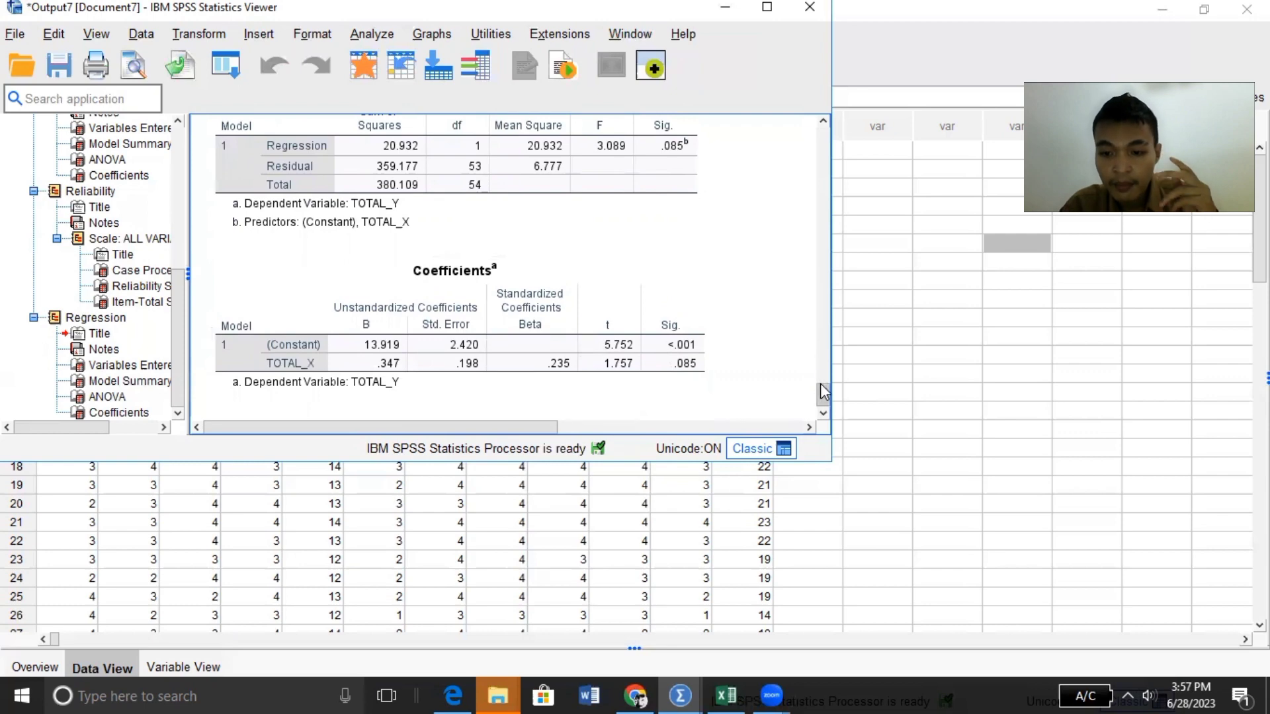
left_click_drag(820, 383, 823, 385)
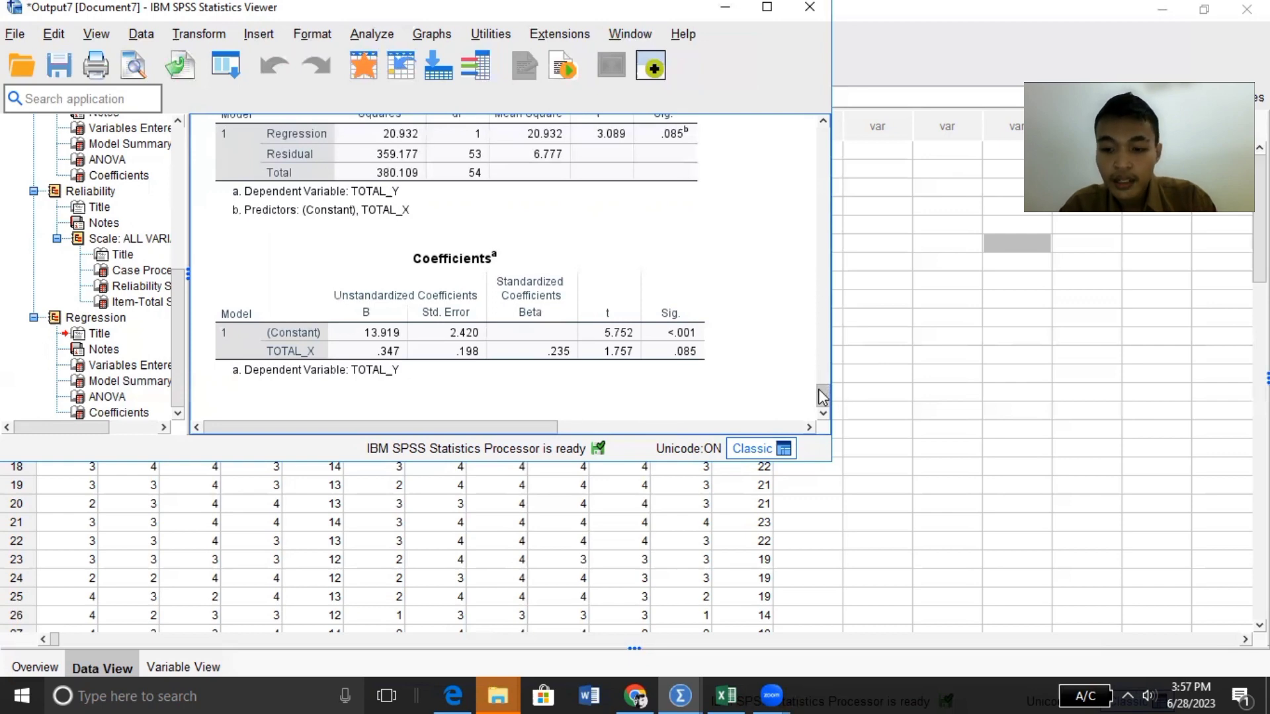
left_click_drag(822, 396, 820, 379)
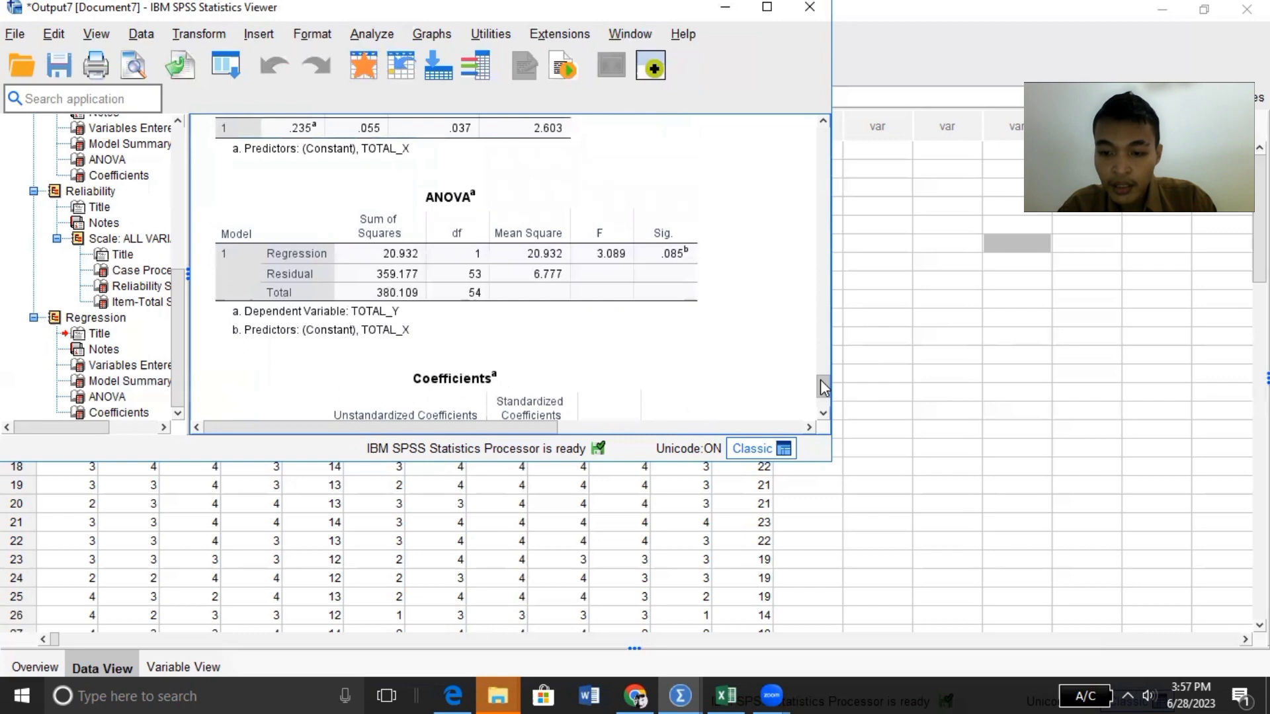